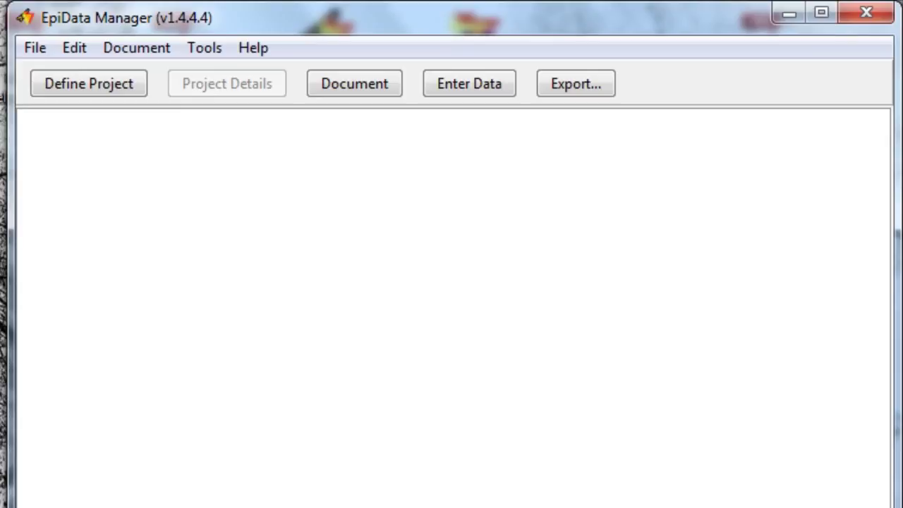
- Create a new blank untitled project from Define Project
{"action": "left_click", "coordinate": [69, 92]}
{"action": "left_click", "coordinate": [90, 86]}
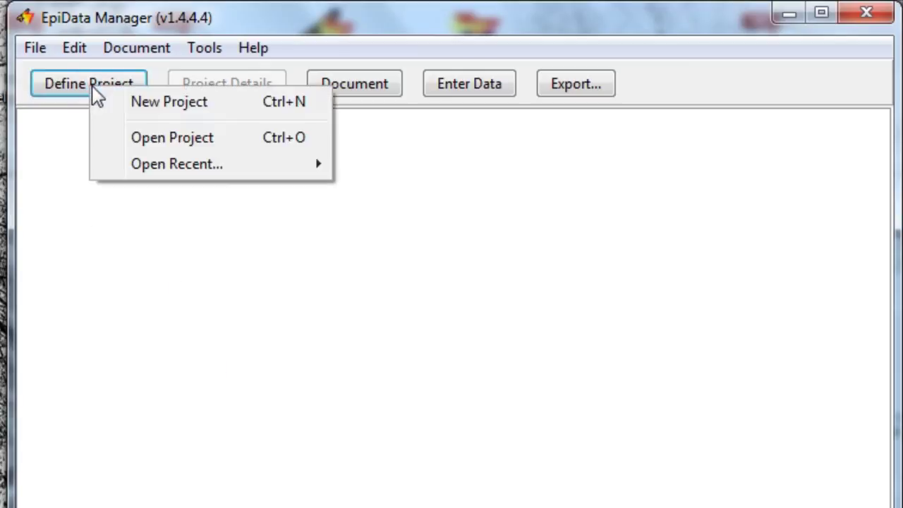
{"action": "left_click", "coordinate": [127, 101]}
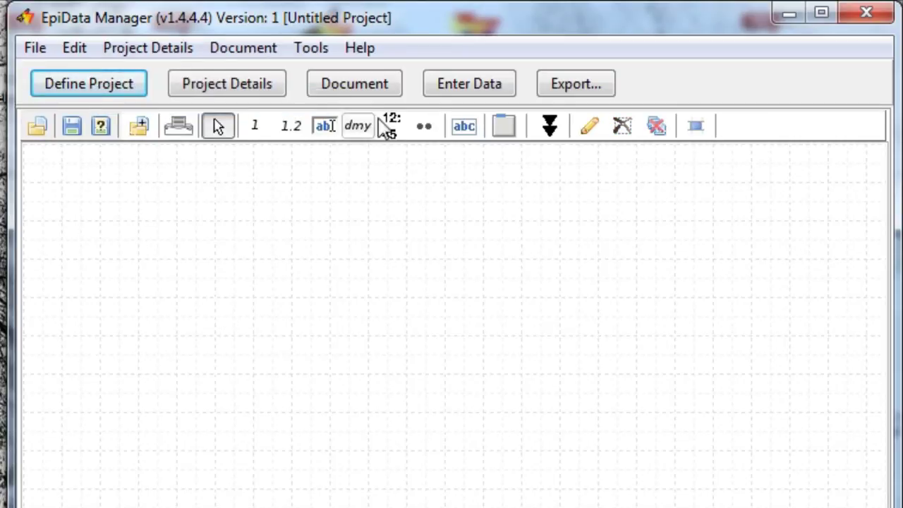
{"action": "left_click_drag", "start_coordinate": [504, 127], "coordinate": [180, 391]}
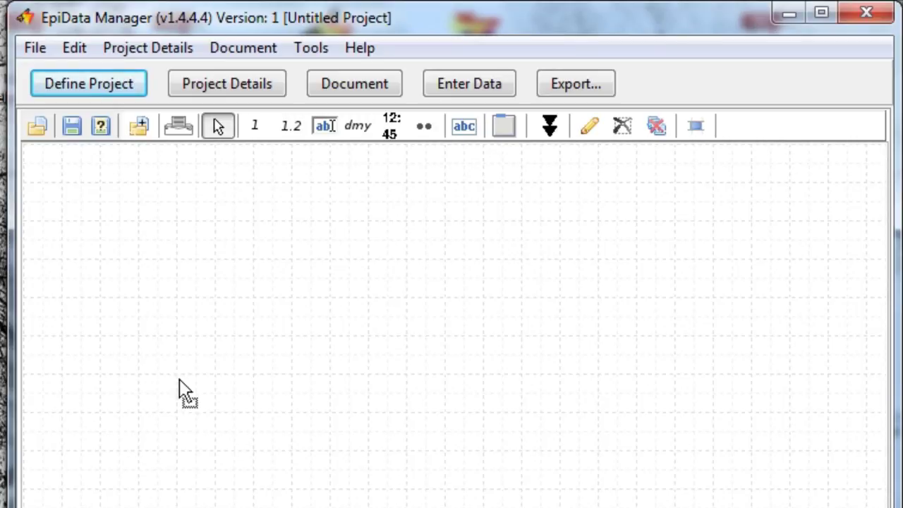
- Open the recent project Test-retest (ID-kohorten).epx instead
{"action": "left_click", "coordinate": [35, 49]}
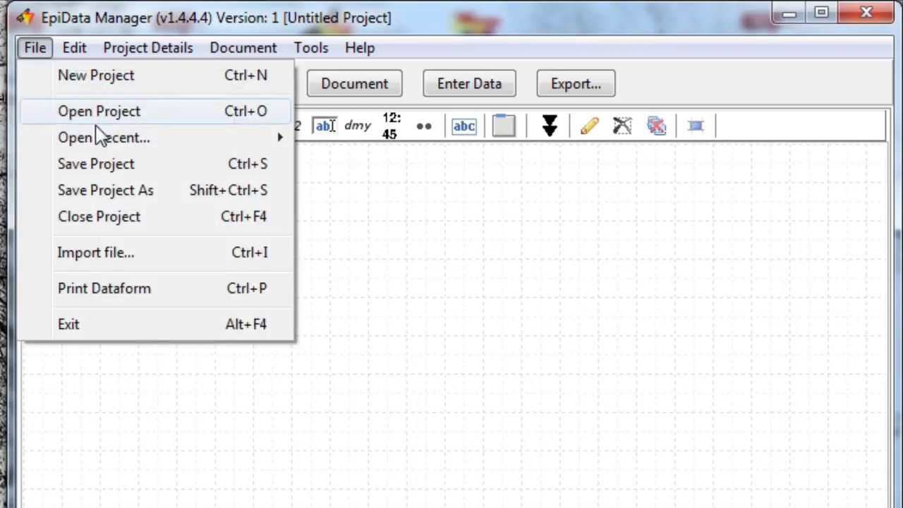
{"action": "mouse_move", "coordinate": [98, 137]}
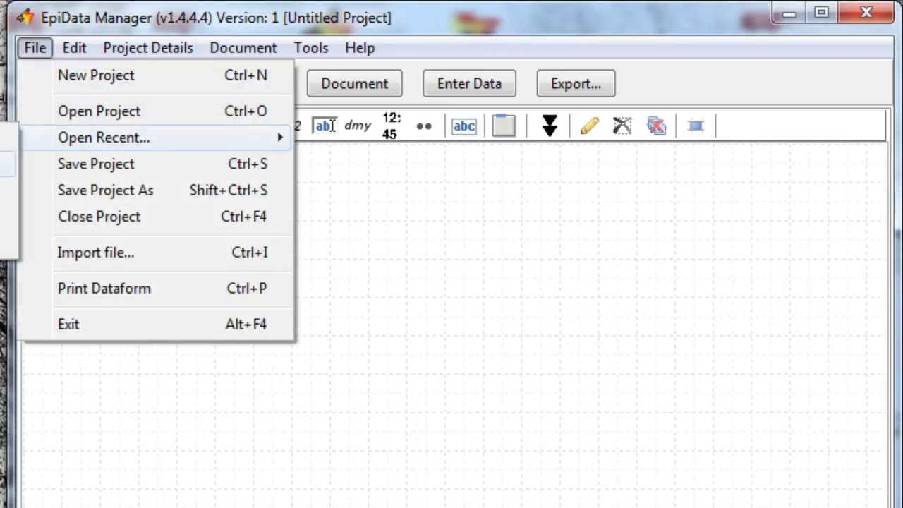
{"action": "left_click", "coordinate": [7, 165]}
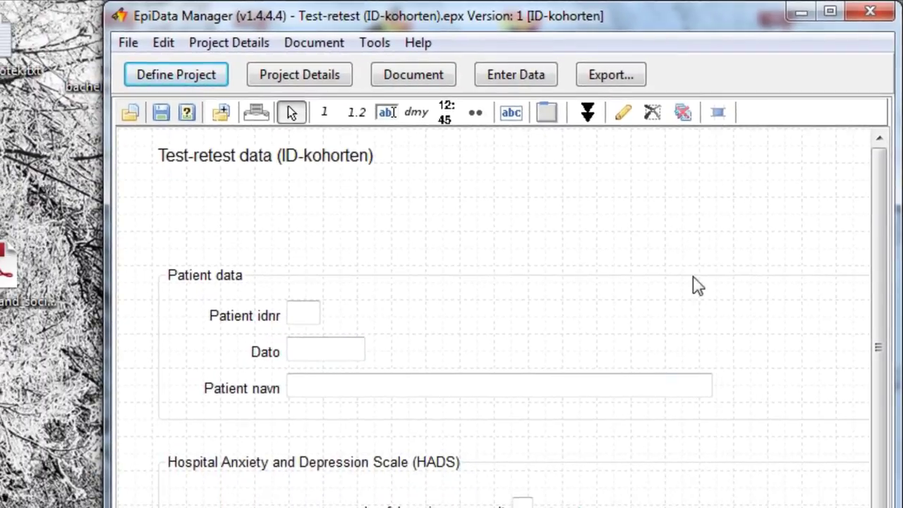
- Widen the window to its left and pick the New Heading (abc) tool
{"action": "left_click_drag", "start_coordinate": [109, 503], "coordinate": [32, 503]}
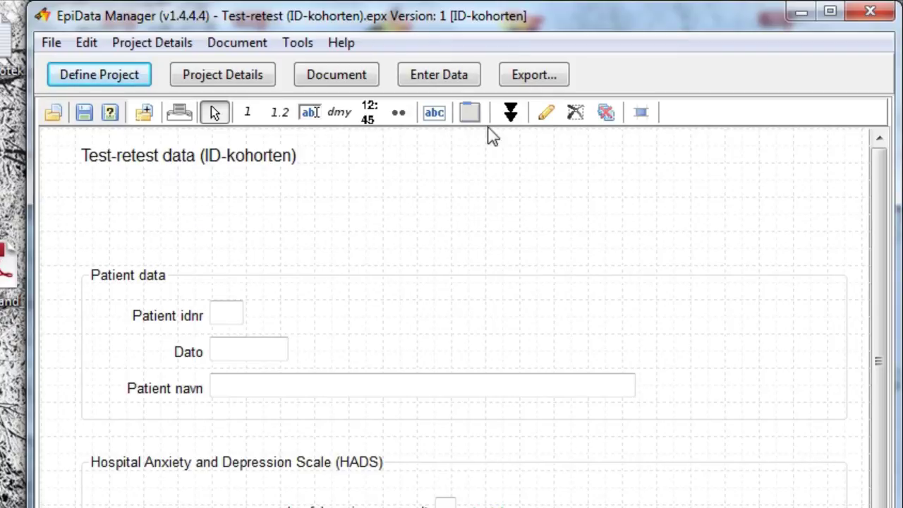
{"action": "left_click", "coordinate": [434, 114]}
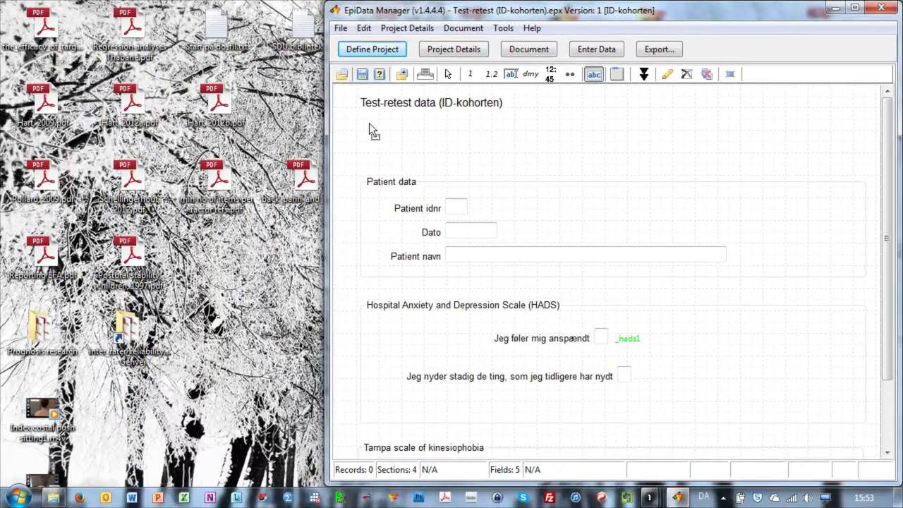
- Place a heading reading 'Data indsamlet på Fyn' just below the Test-retest data title
{"action": "left_click", "coordinate": [366, 128]}
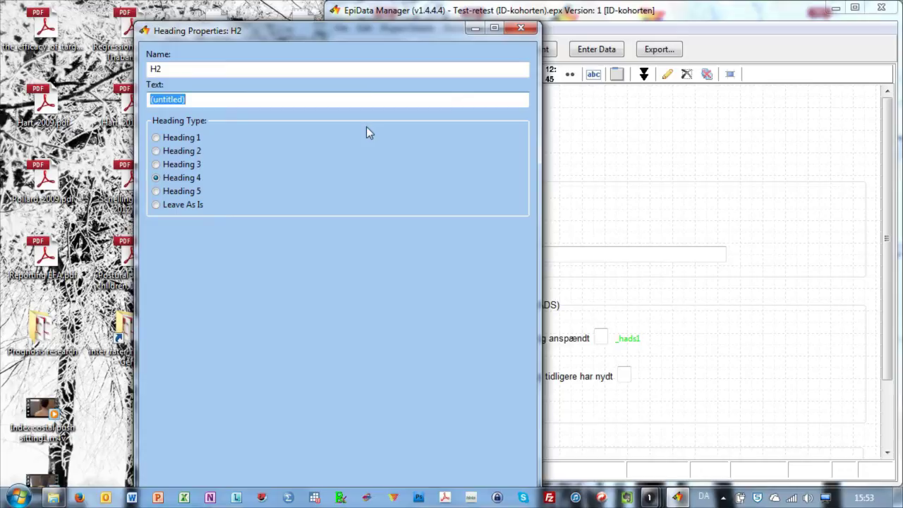
{"action": "type", "text": "Data indsamlet "}
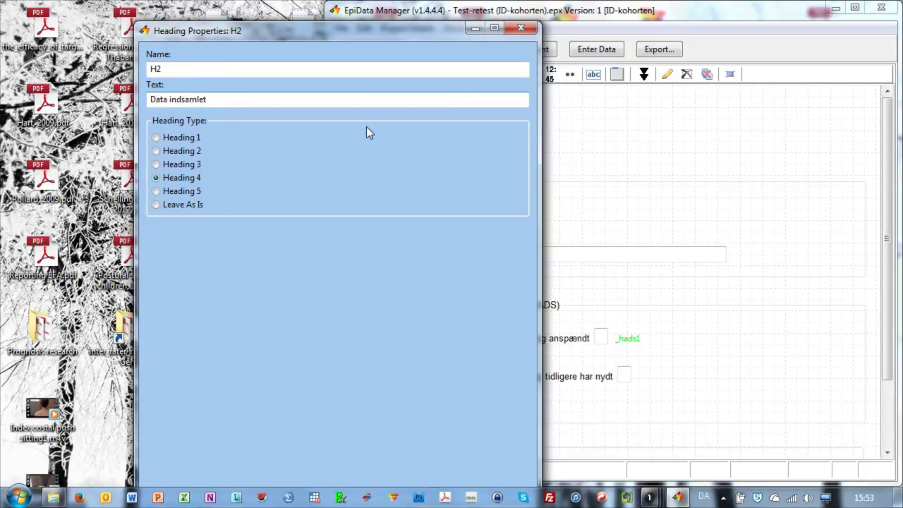
{"action": "type", "text": "på Fyn"}
{"action": "left_click_drag", "start_coordinate": [432, 30], "coordinate": [426, 54]}
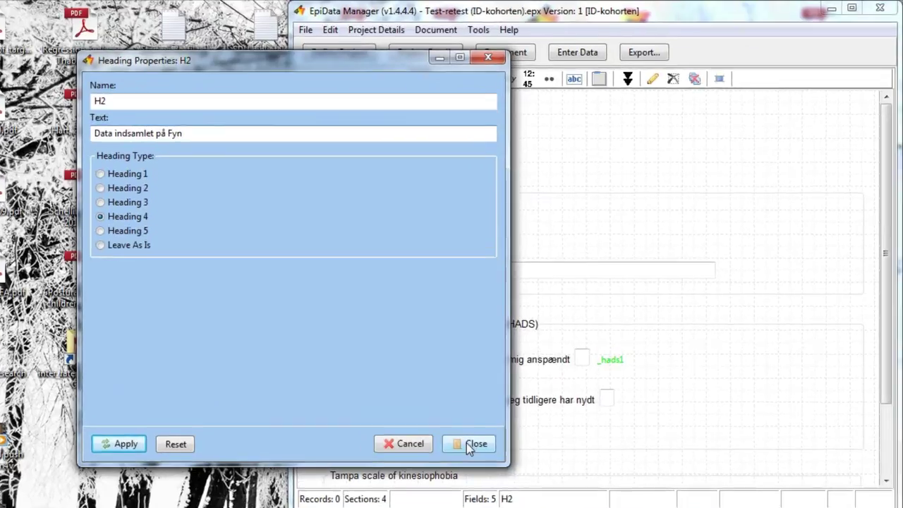
{"action": "left_click", "coordinate": [468, 444]}
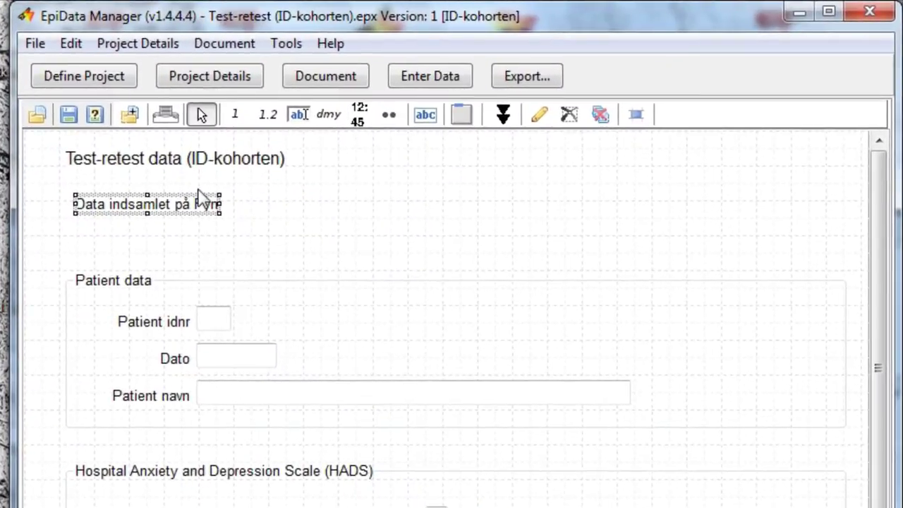
- Drag the 'Data indsamlet på Fyn' heading under the title and raise the Patient data section beneath it
{"action": "left_click_drag", "start_coordinate": [180, 215], "coordinate": [170, 194]}
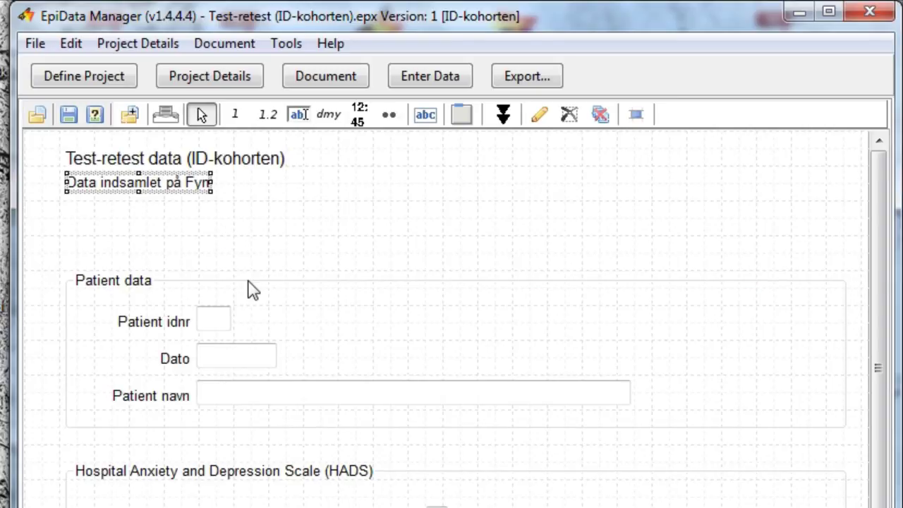
{"action": "left_click_drag", "start_coordinate": [247, 280], "coordinate": [250, 222]}
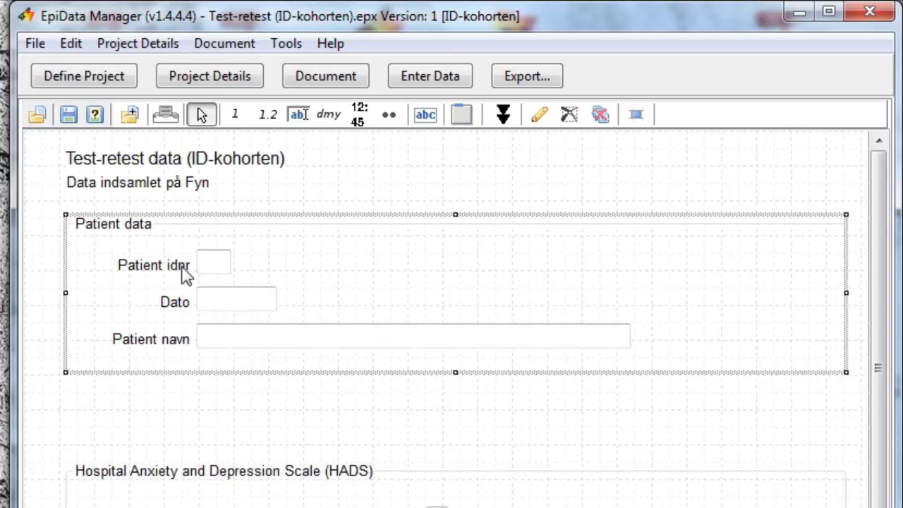
{"action": "left_click_drag", "start_coordinate": [183, 269], "coordinate": [223, 289]}
{"action": "left_click_drag", "start_coordinate": [252, 211], "coordinate": [88, 231]}
{"action": "left_click_drag", "start_coordinate": [468, 120], "coordinate": [141, 236]}
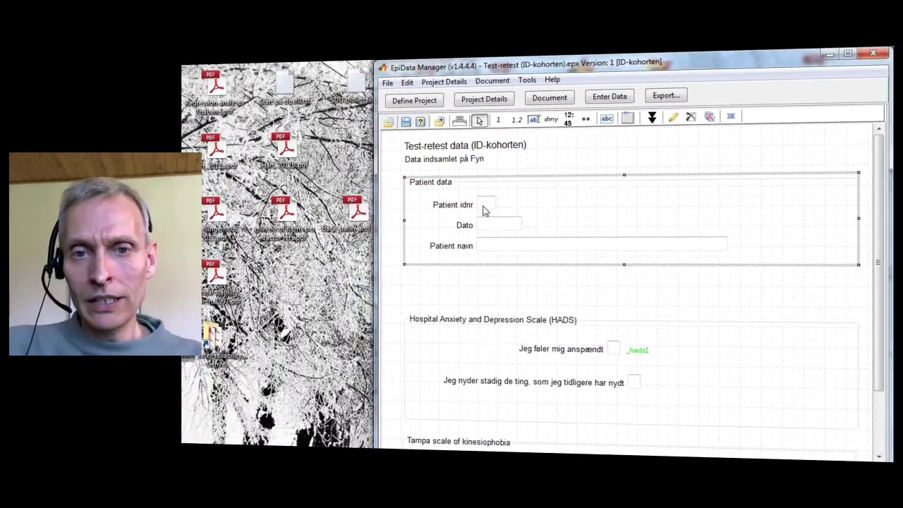
- Drag the HADS section up toward Patient data and stretch its box taller
{"action": "left_click", "coordinate": [485, 209]}
{"action": "left_click", "coordinate": [492, 225]}
{"action": "left_click", "coordinate": [496, 248]}
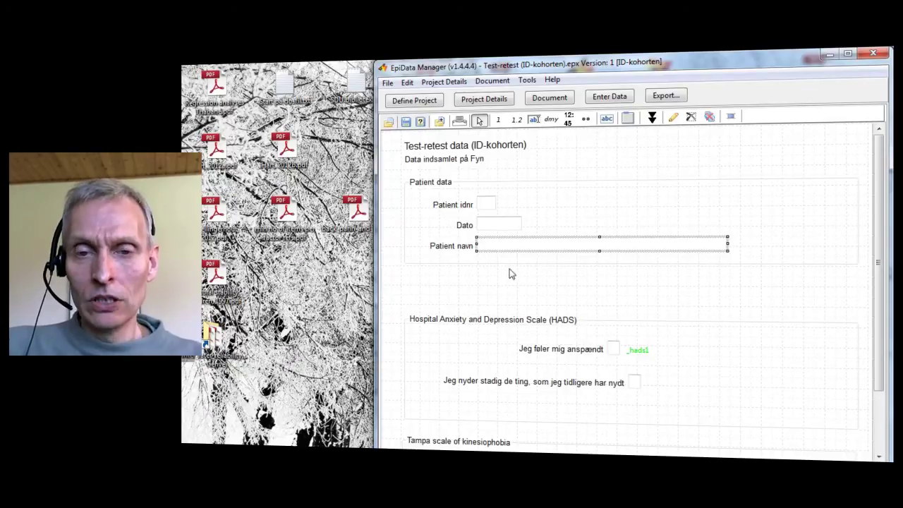
{"action": "left_click", "coordinate": [522, 286]}
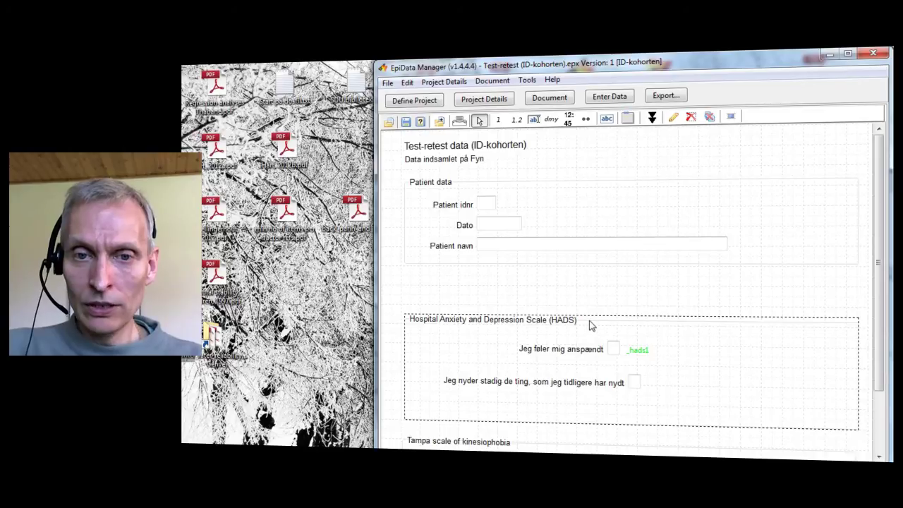
{"action": "left_click_drag", "start_coordinate": [586, 318], "coordinate": [592, 290]}
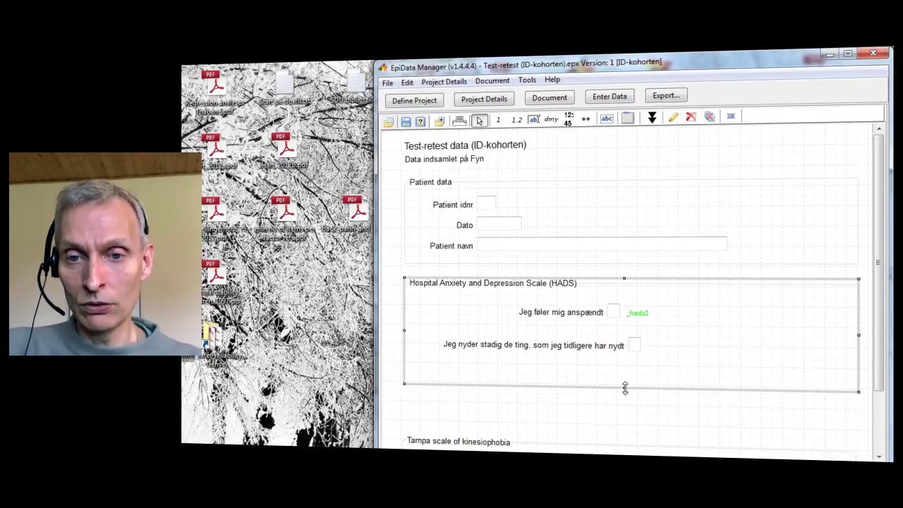
{"action": "left_click_drag", "start_coordinate": [625, 388], "coordinate": [625, 407]}
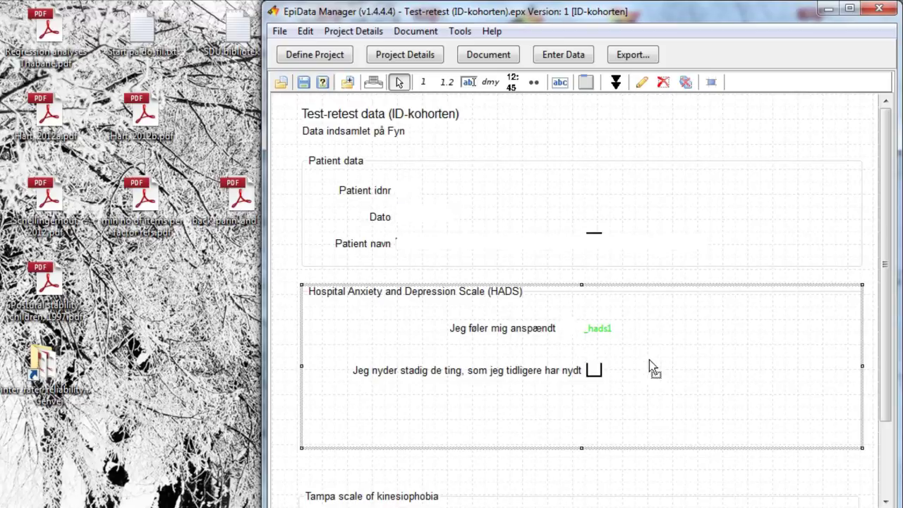
{"action": "left_click_drag", "start_coordinate": [884, 214], "coordinate": [883, 286]}
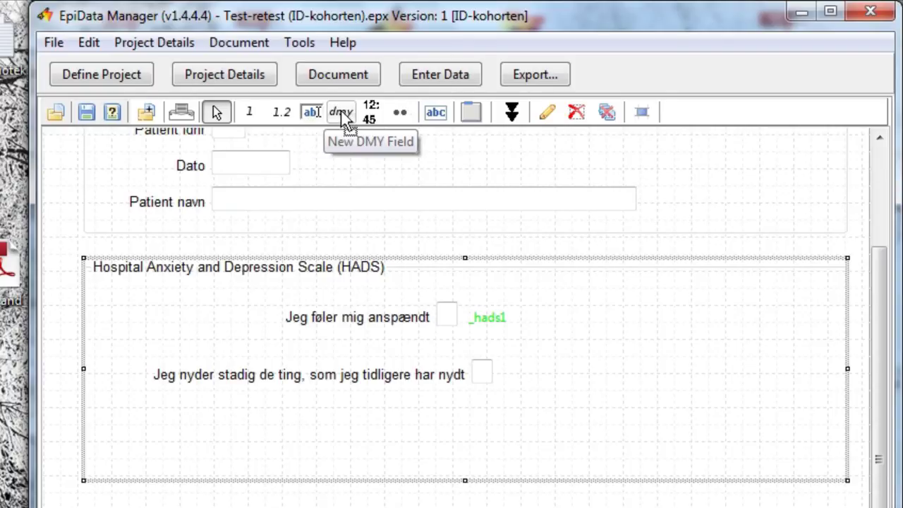
{"action": "left_click", "coordinate": [400, 115]}
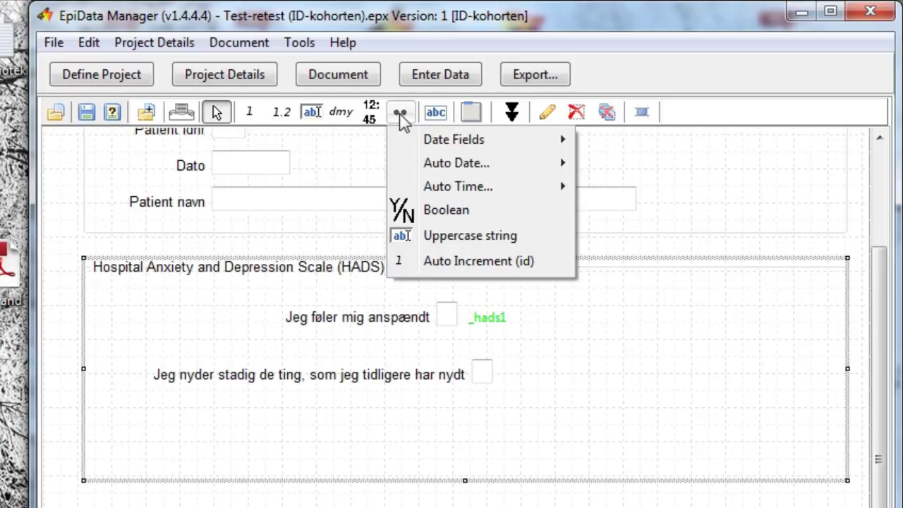
{"action": "mouse_move", "coordinate": [456, 145]}
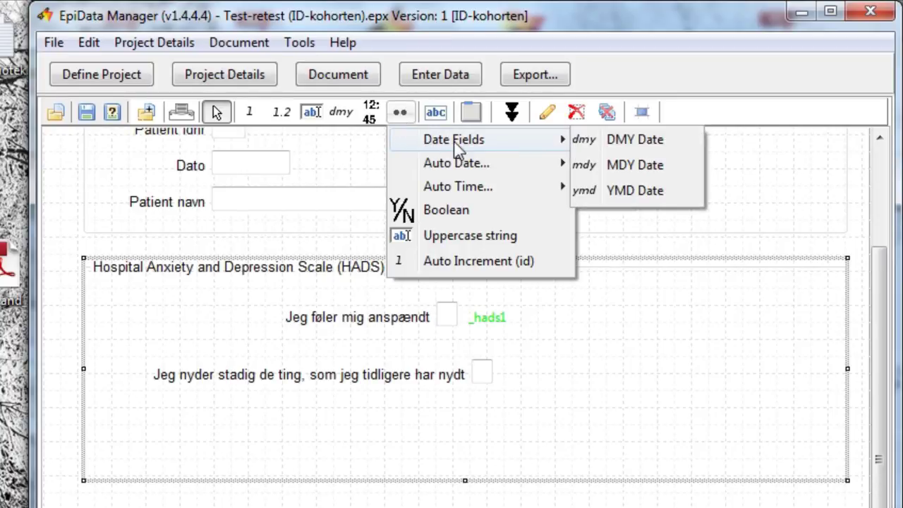
{"action": "mouse_move", "coordinate": [475, 167]}
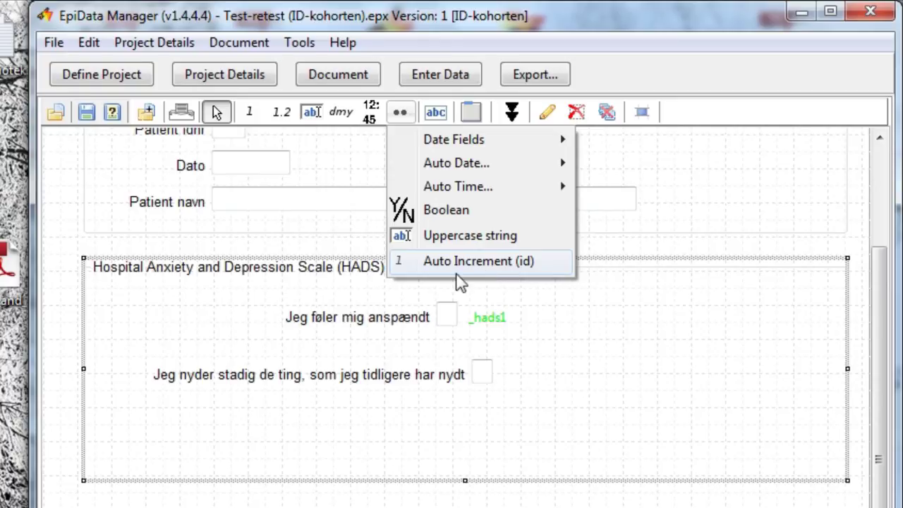
{"action": "left_click", "coordinate": [405, 451]}
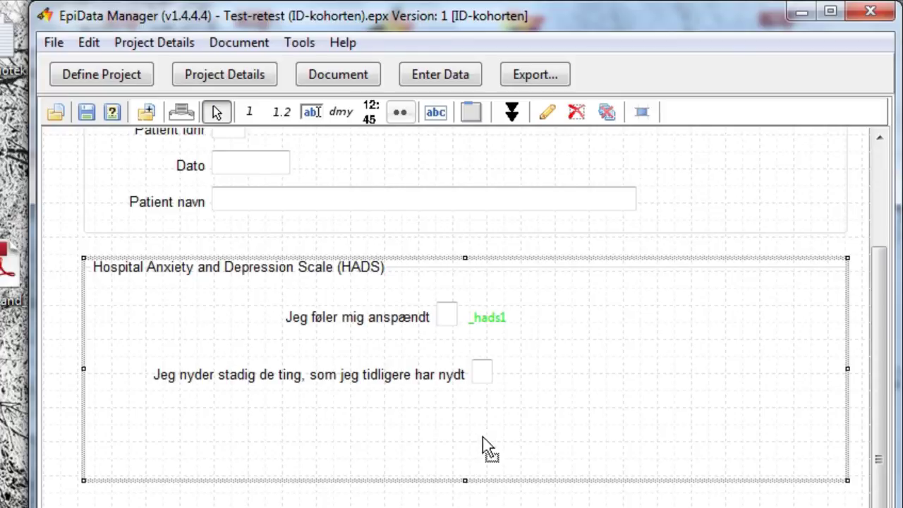
- Add integer field V3 to the HADS section with question 'Hvordan har du det i dag?'
{"action": "left_click", "coordinate": [251, 111]}
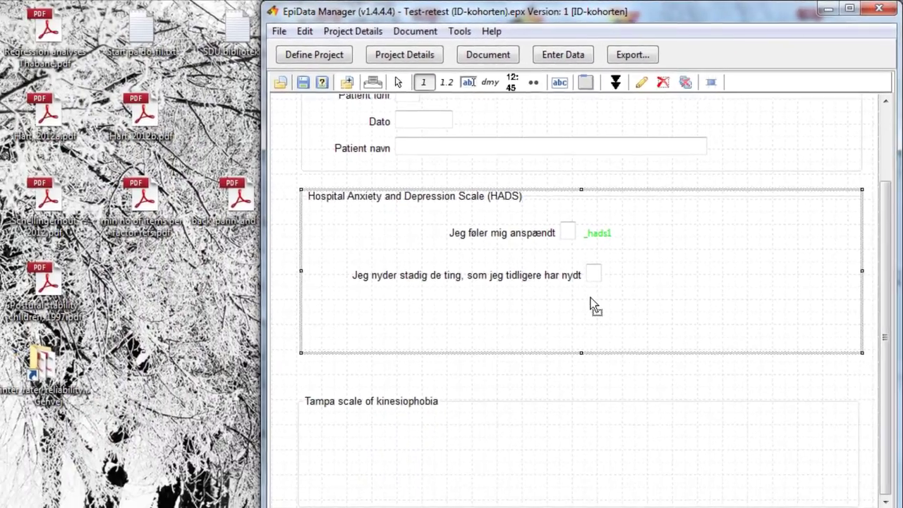
{"action": "left_click", "coordinate": [590, 309]}
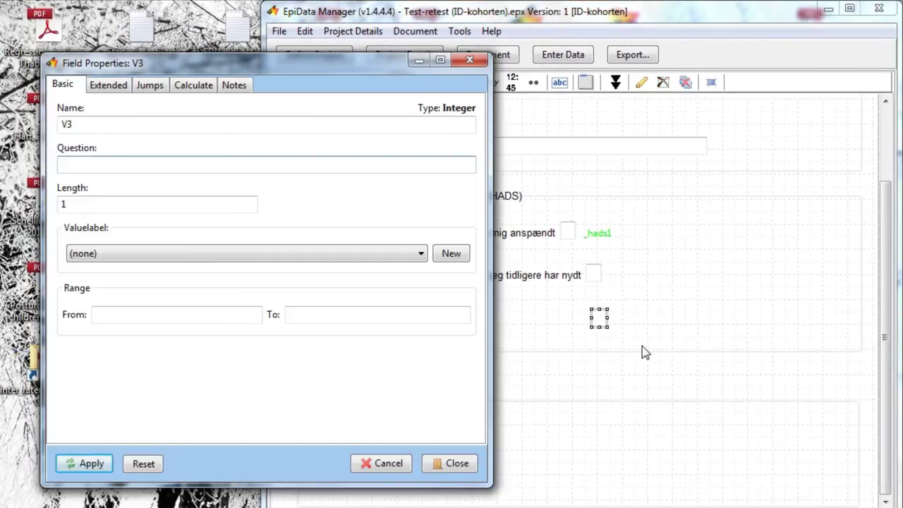
{"action": "type", "text": "Hvordan har du det i dag"}
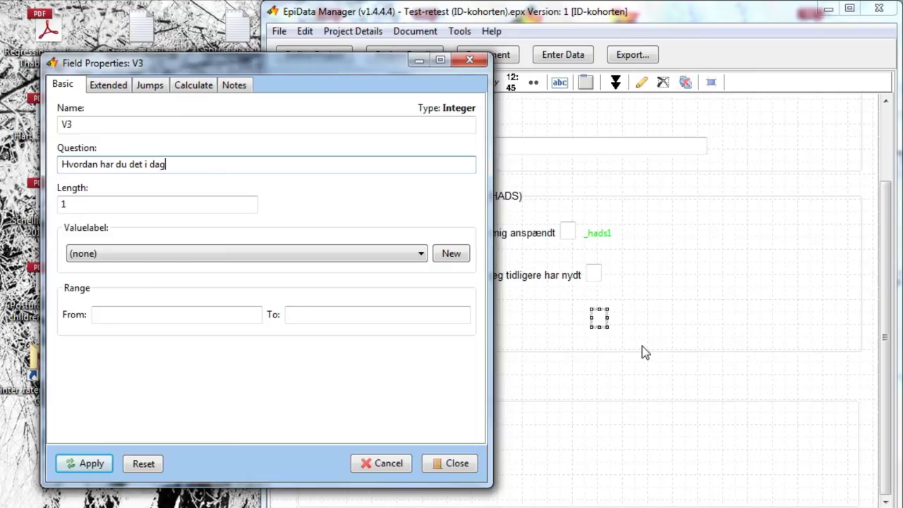
{"action": "type", "text": "?"}
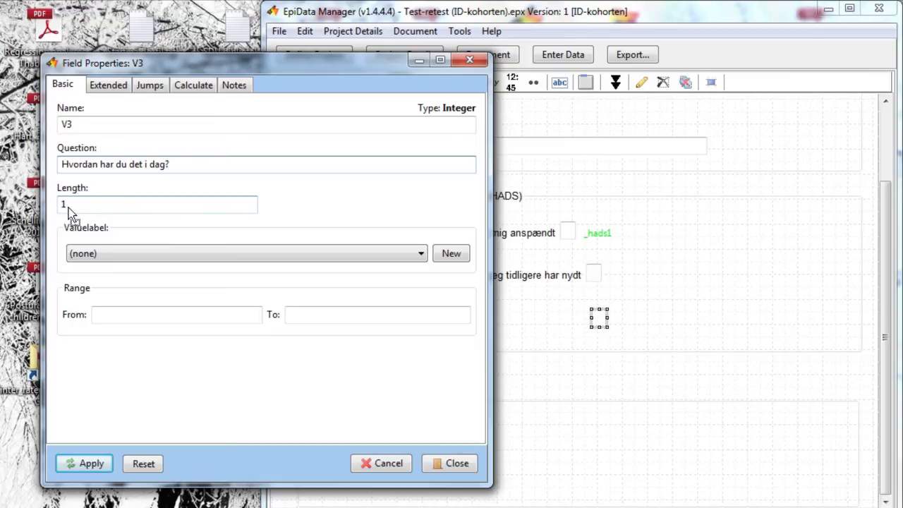
- Attach the _hads1 value label set to V3 and view its four labels
{"action": "left_click", "coordinate": [421, 255]}
{"action": "left_click", "coordinate": [422, 257]}
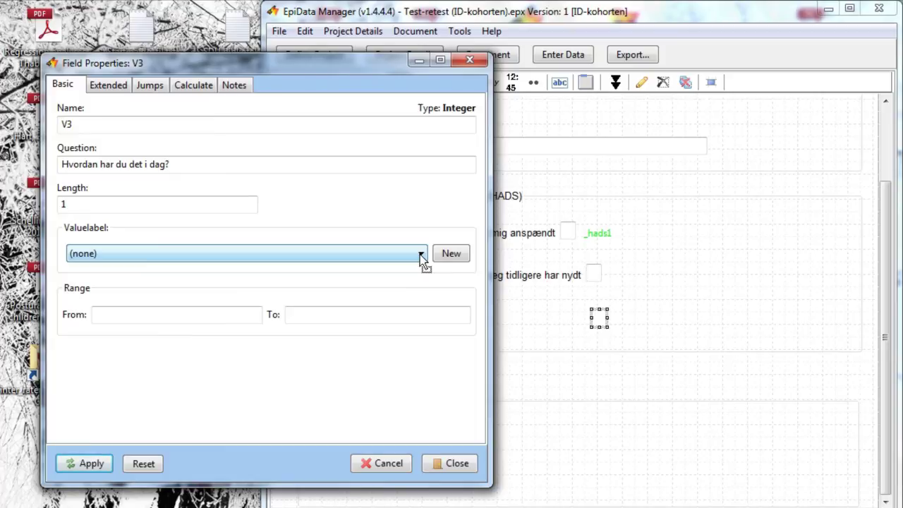
{"action": "left_click", "coordinate": [421, 257]}
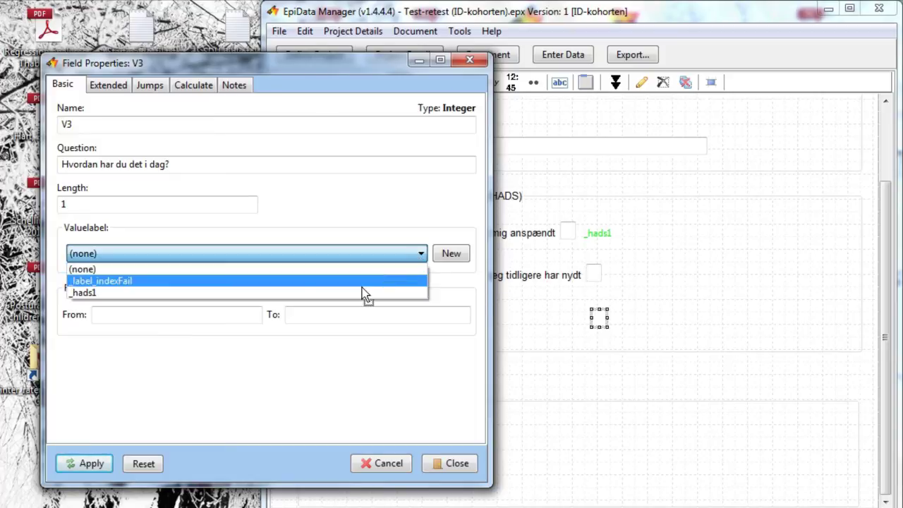
{"action": "left_click", "coordinate": [357, 293]}
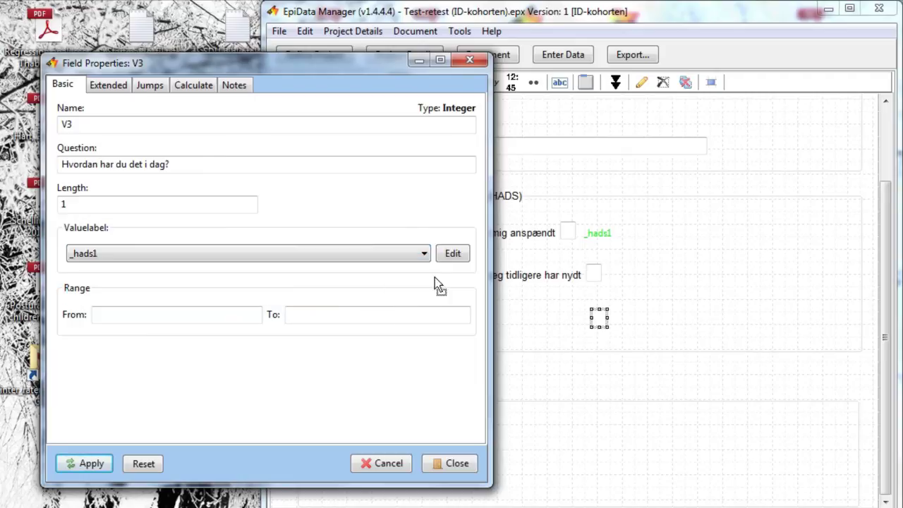
{"action": "left_click", "coordinate": [453, 254]}
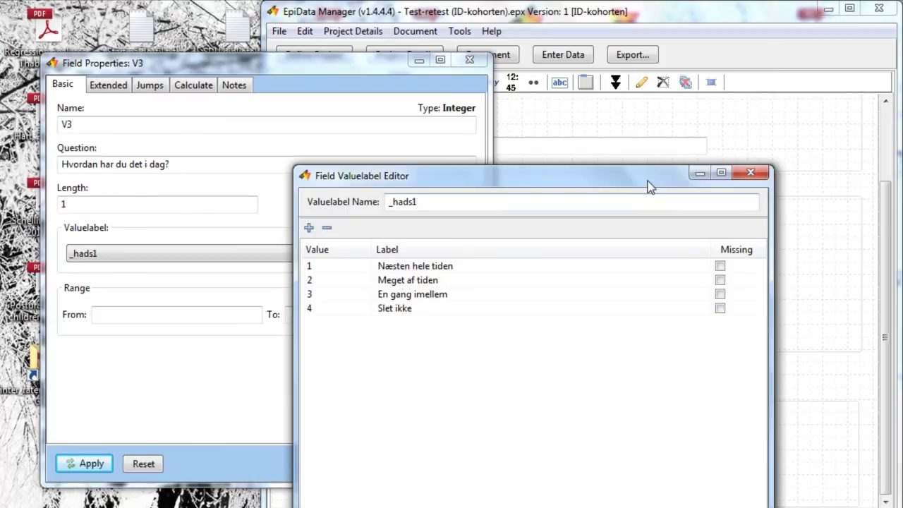
- Accept the _hads1 labels, restrict V3's range to 1 through 4, then recheck its properties
{"action": "left_click_drag", "start_coordinate": [646, 178], "coordinate": [664, 55]}
{"action": "left_click", "coordinate": [694, 422]}
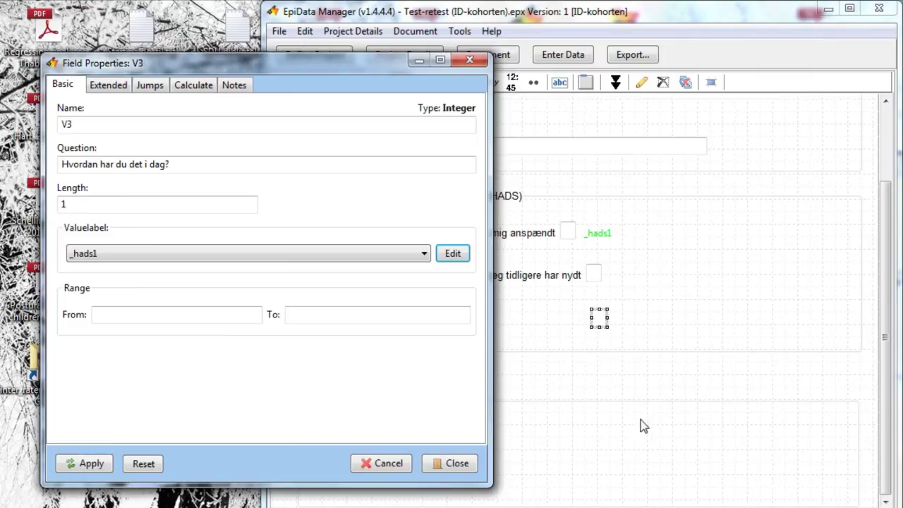
{"action": "left_click", "coordinate": [181, 319]}
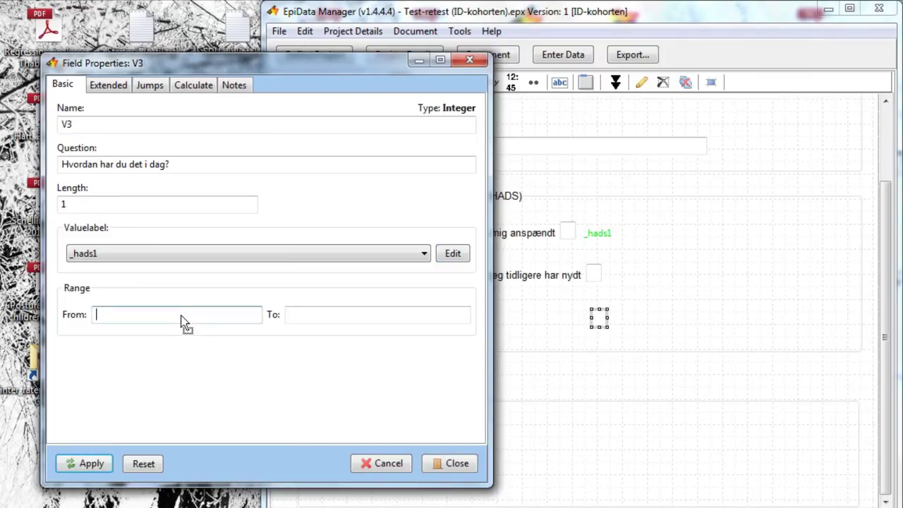
{"action": "type", "text": "1"}
{"action": "left_click", "coordinate": [303, 321]}
{"action": "type", "text": "4"}
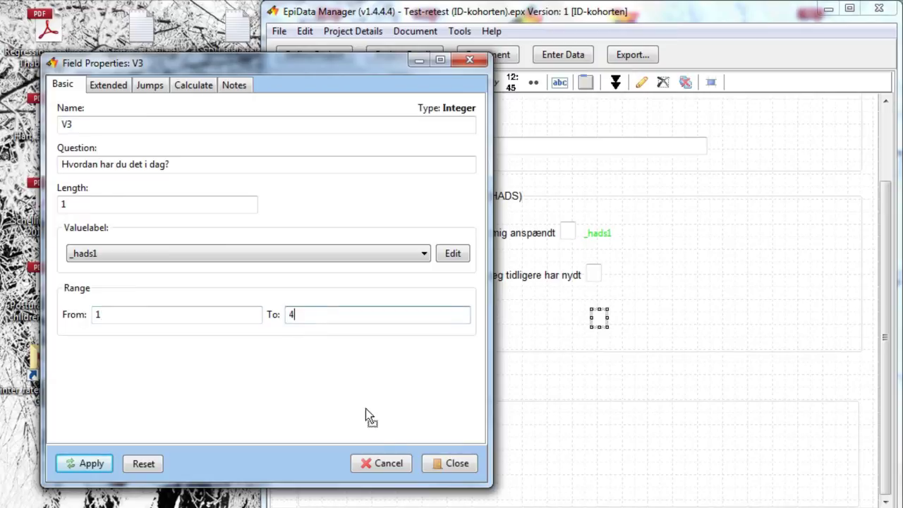
{"action": "left_click", "coordinate": [451, 464]}
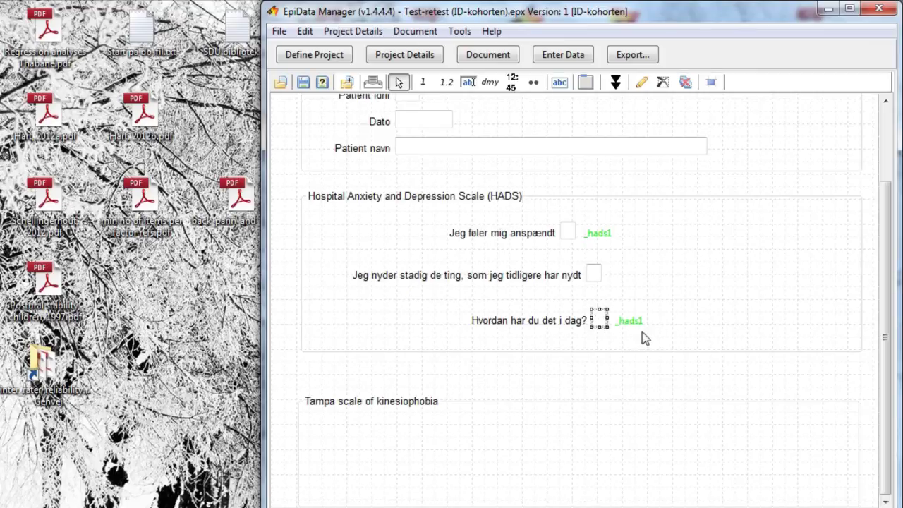
{"action": "double_click", "coordinate": [608, 319]}
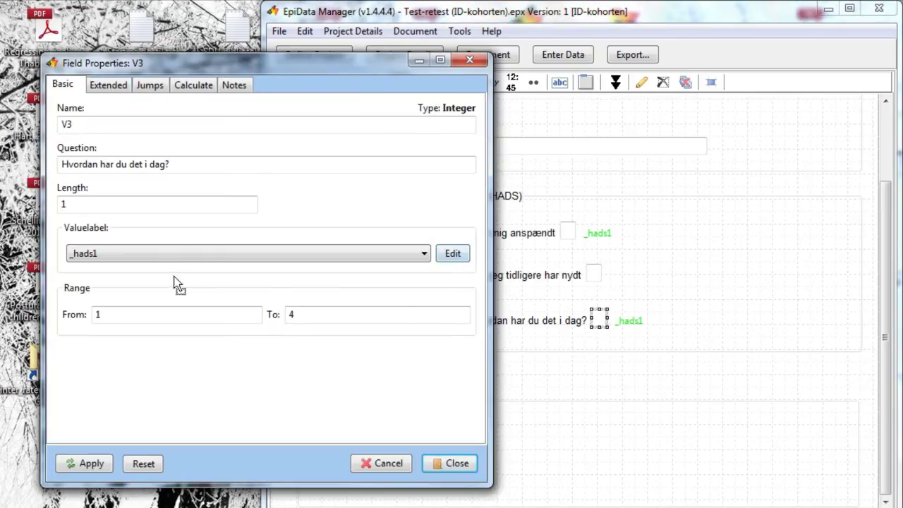
{"action": "left_click", "coordinate": [464, 470]}
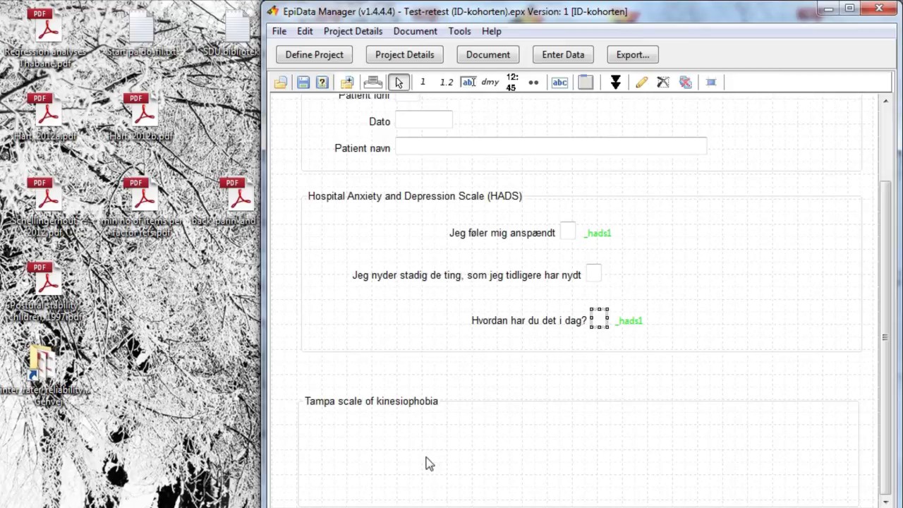
- Add 20-character text field V1 asking 'Hvad er dit fornavn?' in the Tampa kinesiophobia section
{"action": "left_click", "coordinate": [451, 401]}
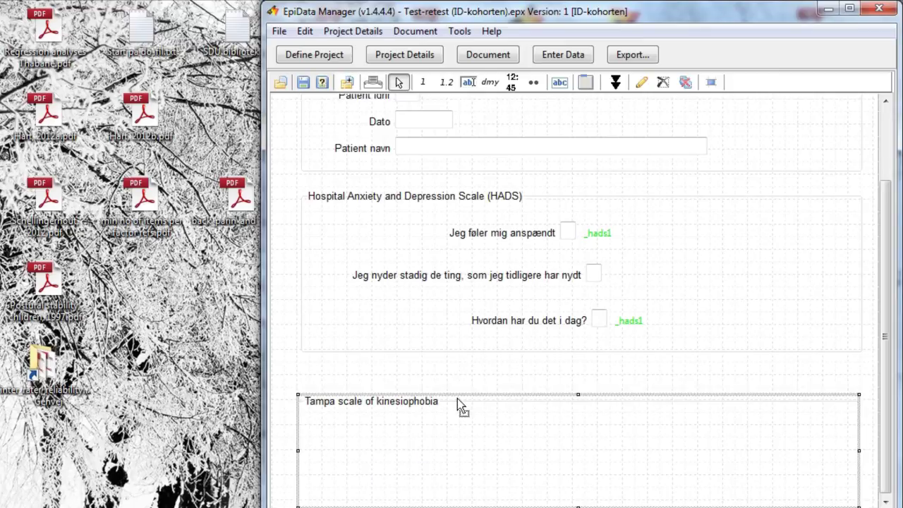
{"action": "left_click_drag", "start_coordinate": [458, 397], "coordinate": [459, 367]}
{"action": "scroll", "coordinate": [459, 367], "scroll_direction": "up", "scroll_amount": 1}
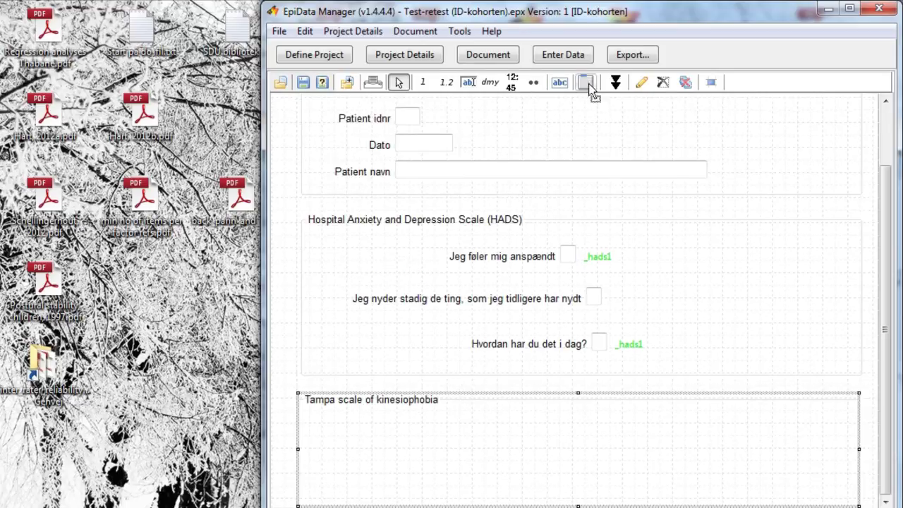
{"action": "left_click", "coordinate": [589, 83]}
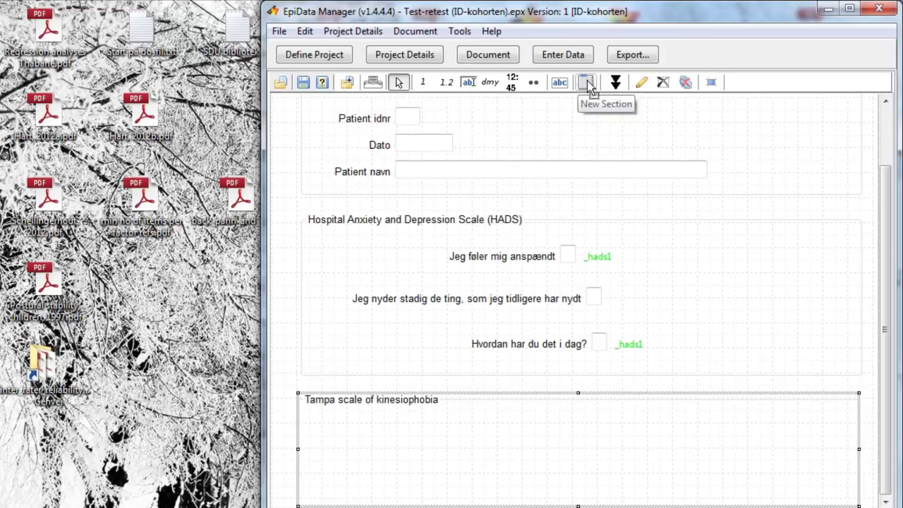
{"action": "left_click", "coordinate": [469, 83]}
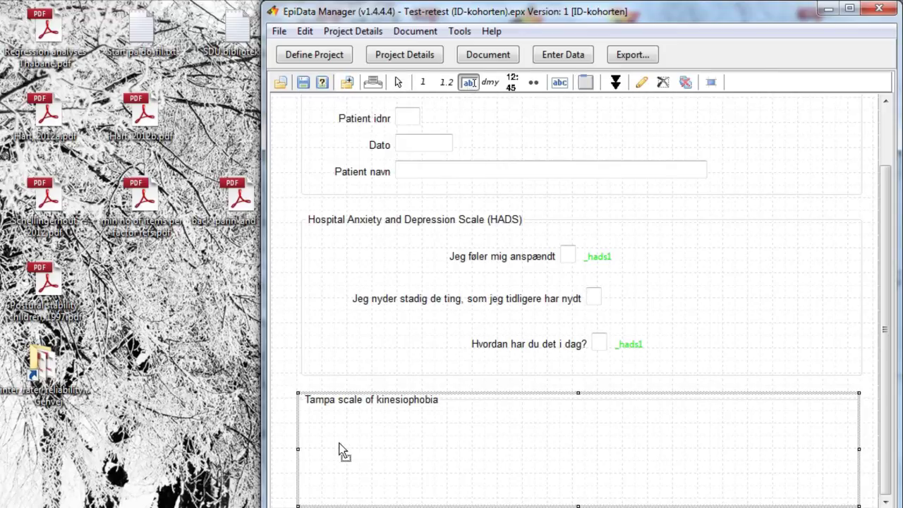
{"action": "left_click", "coordinate": [340, 449]}
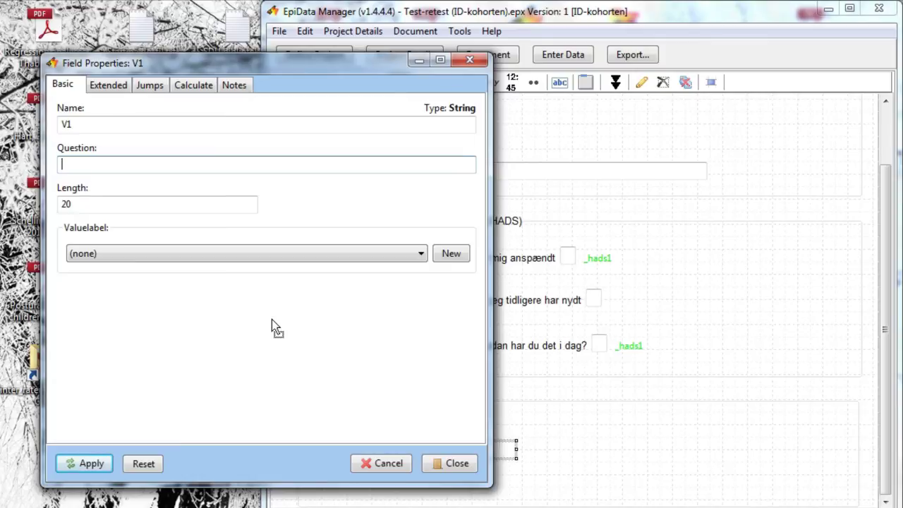
{"action": "type", "text": "Hvad er dit fornavn?"}
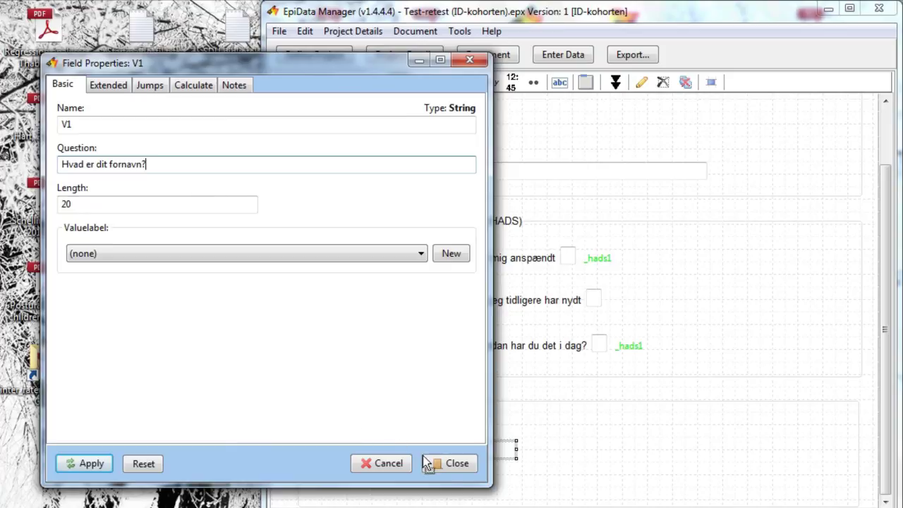
{"action": "left_click", "coordinate": [453, 464]}
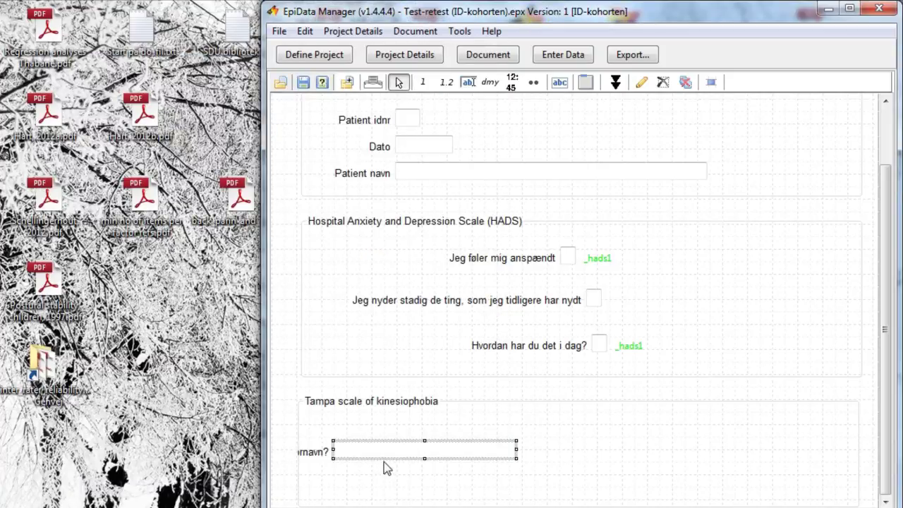
- Move the first-name field up under the section title and place a new time field below it
{"action": "left_click_drag", "start_coordinate": [429, 459], "coordinate": [443, 458]}
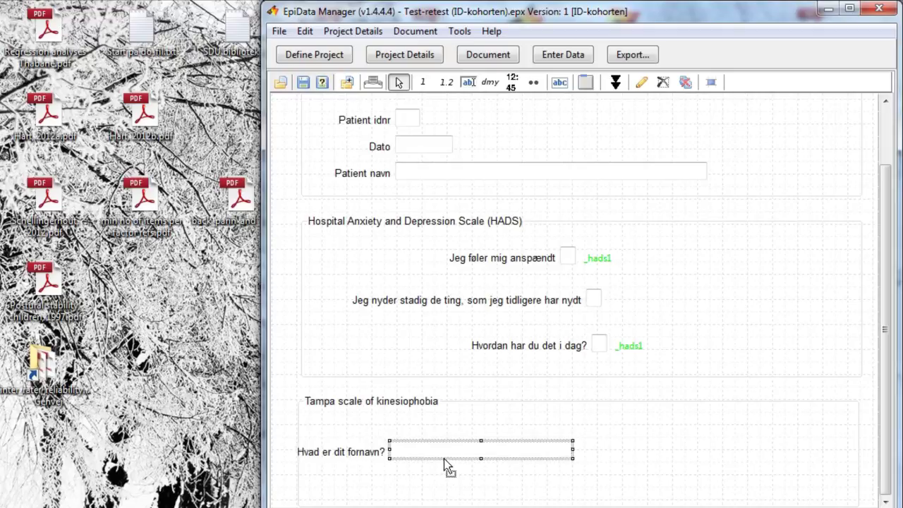
{"action": "left_click_drag", "start_coordinate": [470, 464], "coordinate": [487, 448]}
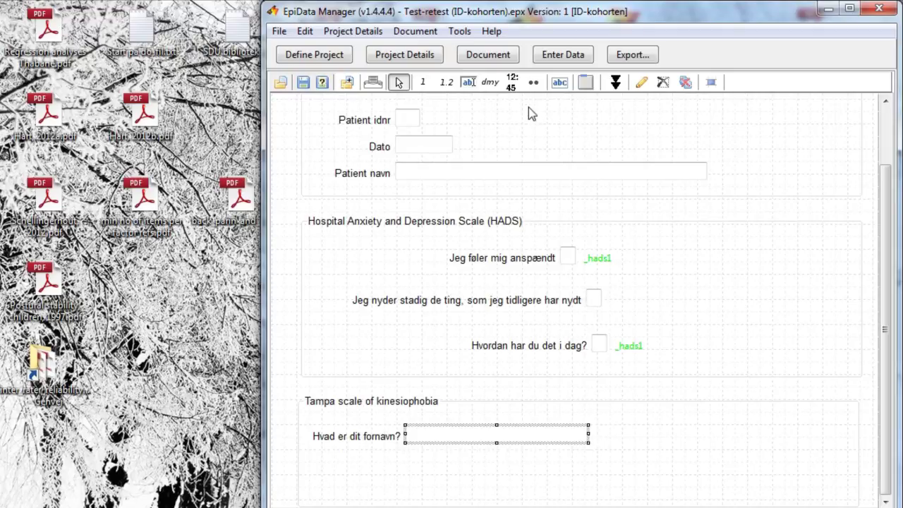
{"action": "left_click", "coordinate": [511, 83]}
{"action": "left_click", "coordinate": [415, 474]}
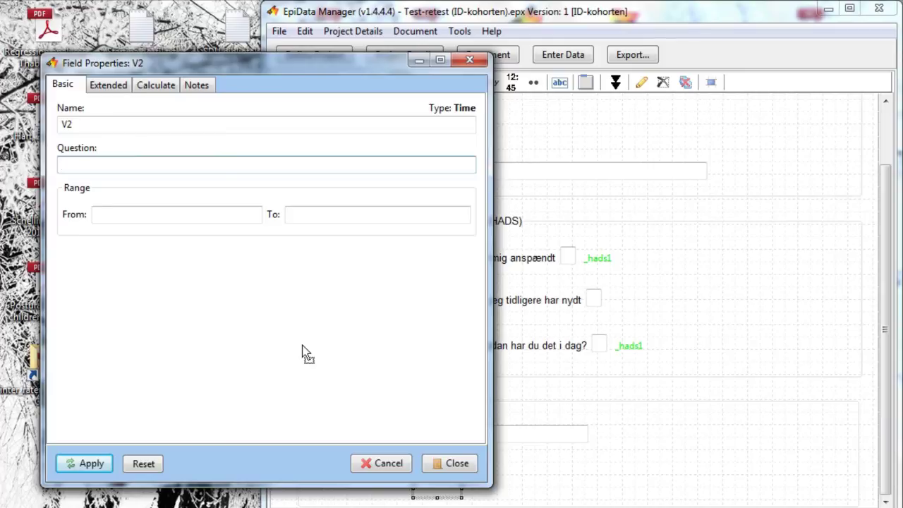
- Give the time field question 'Hvad er klokken nu?' and name 'time', aligned under the first-name question
{"action": "type", "text": "Hvad "}
{"action": "type", "text": "er klonn"}
{"action": "key", "text": "BackSpace"}
{"action": "key", "text": "BackSpace"}
{"action": "type", "text": "kken"}
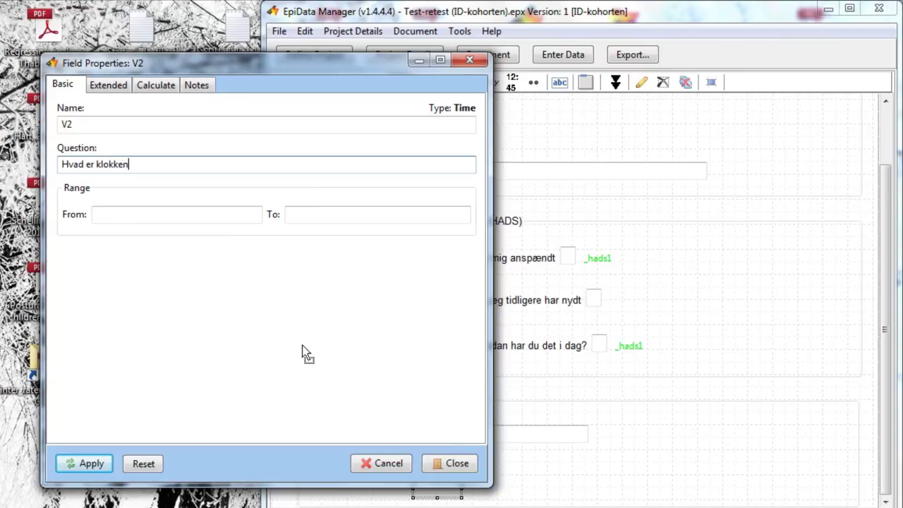
{"action": "type", "text": " nu?"}
{"action": "left_click", "coordinate": [82, 124]}
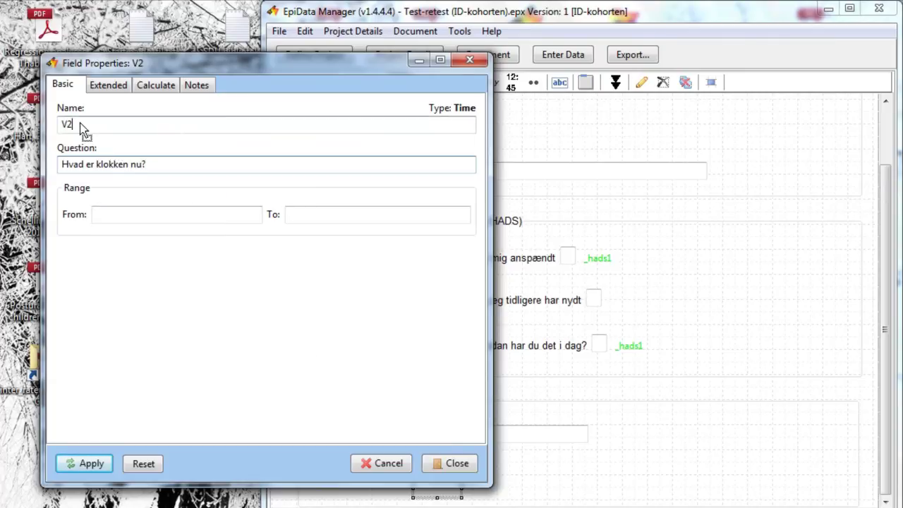
{"action": "key", "text": "BackSpace"}
{"action": "key", "text": "BackSpace"}
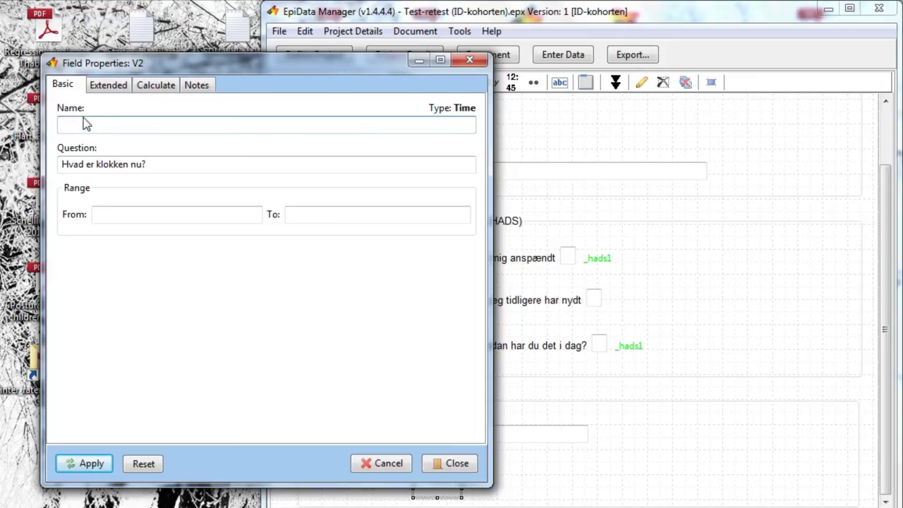
{"action": "type", "text": "time"}
{"action": "left_click", "coordinate": [457, 464]}
{"action": "left_click_drag", "start_coordinate": [433, 484], "coordinate": [439, 458]}
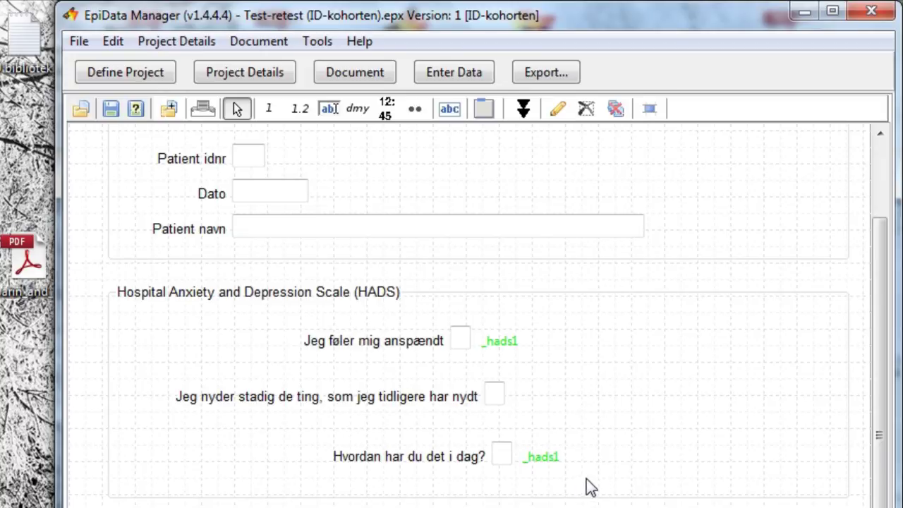
- Left-align the three HADS answer boxes and distribute them with even vertical spacing
{"action": "mouse_move", "coordinate": [603, 490]}
{"action": "left_mouse_down"}
{"action": "mouse_move", "coordinate": [572, 475]}
{"action": "mouse_move", "coordinate": [578, 487]}
{"action": "mouse_move", "coordinate": [596, 489]}
{"action": "left_mouse_up"}
{"action": "left_click_drag", "start_coordinate": [491, 462], "coordinate": [462, 347]}
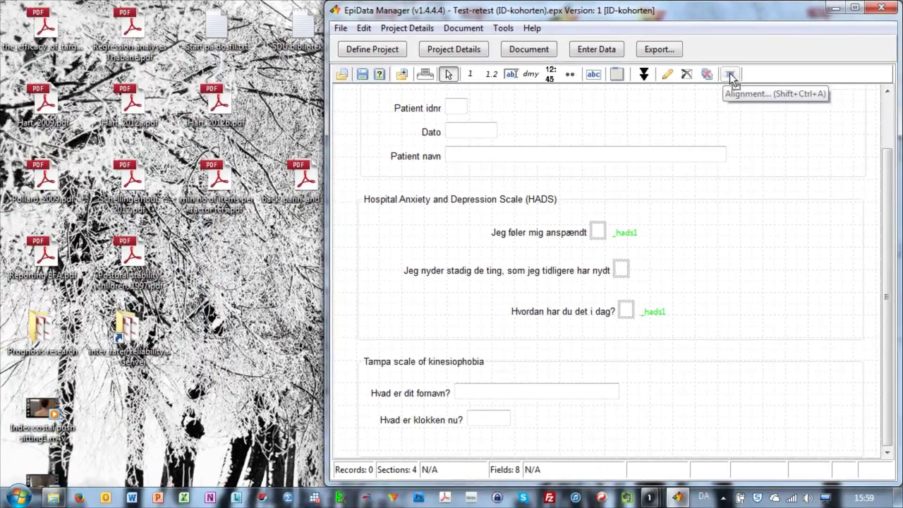
{"action": "left_click", "coordinate": [731, 75]}
{"action": "left_click_drag", "start_coordinate": [584, 159], "coordinate": [640, 80]}
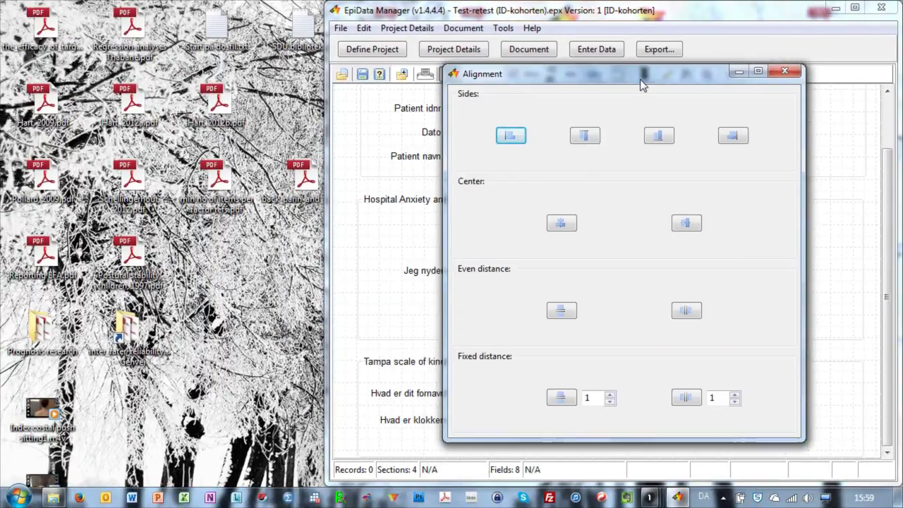
{"action": "left_click", "coordinate": [517, 144]}
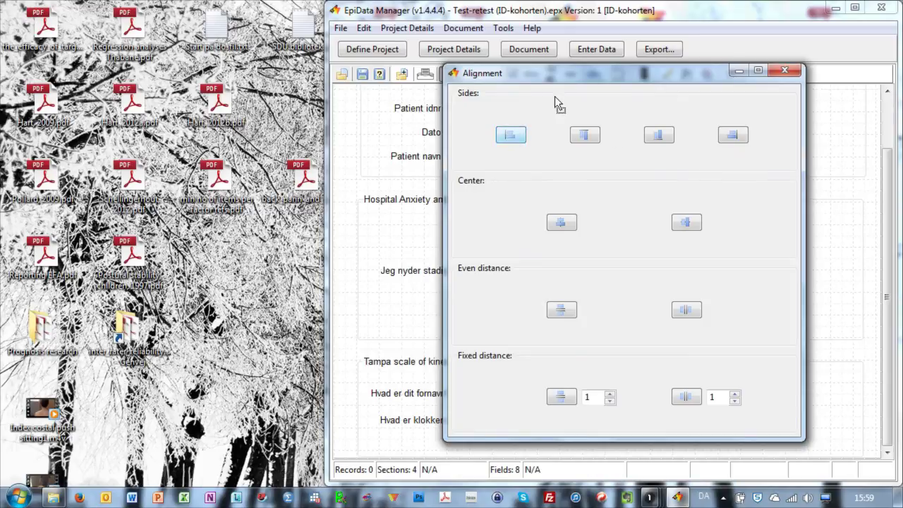
{"action": "left_click_drag", "start_coordinate": [589, 76], "coordinate": [262, 76]}
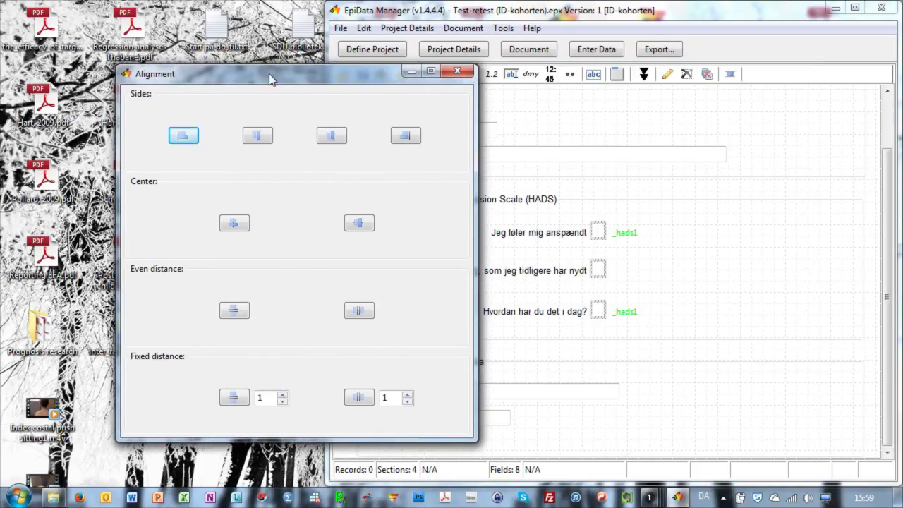
{"action": "left_click", "coordinate": [234, 312]}
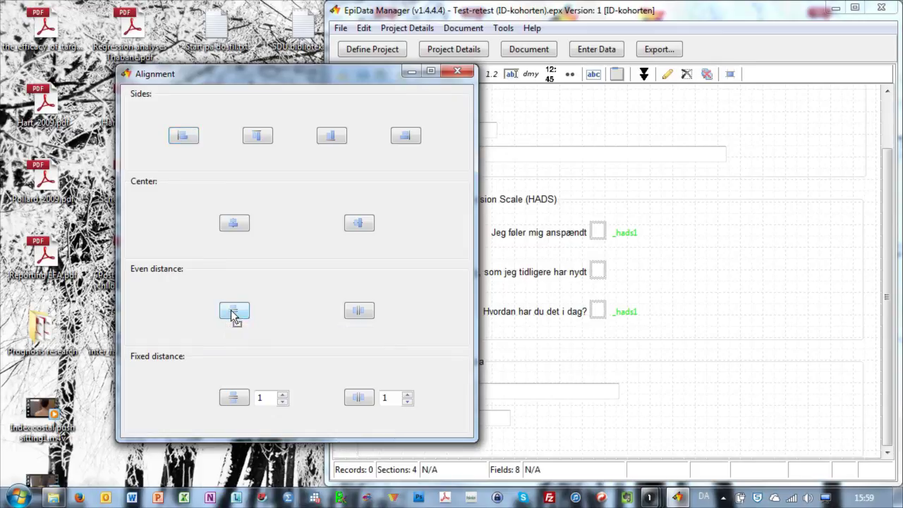
{"action": "left_click", "coordinate": [458, 71]}
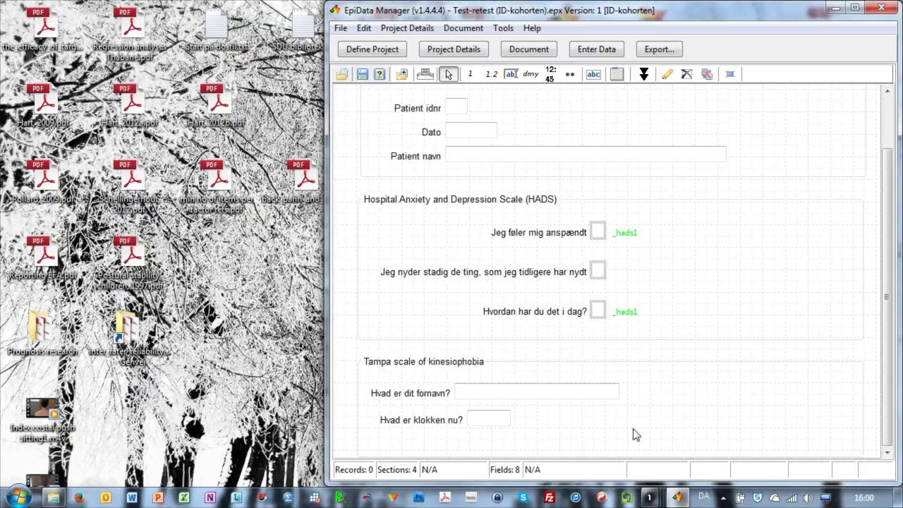
- Select the Tampa time and first-name fields and left-align them
{"action": "left_click", "coordinate": [492, 424]}
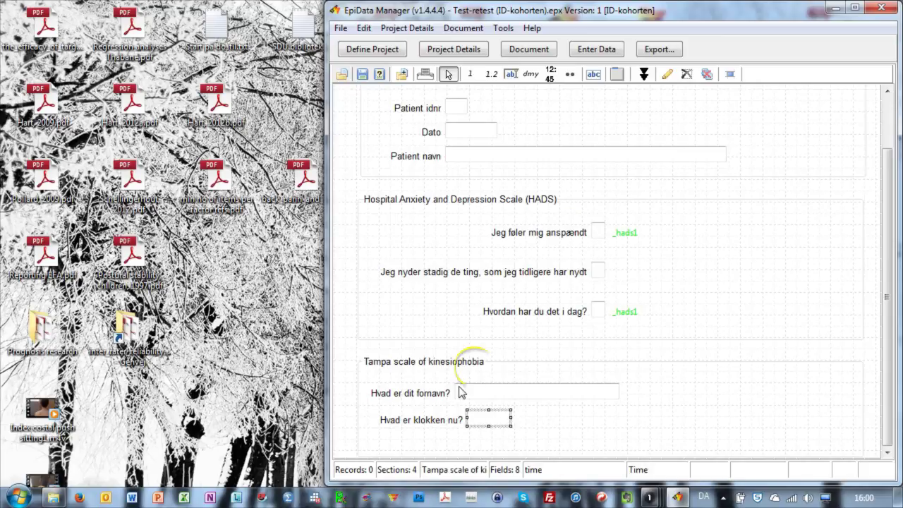
{"action": "left_click", "coordinate": [471, 393], "text": "shift"}
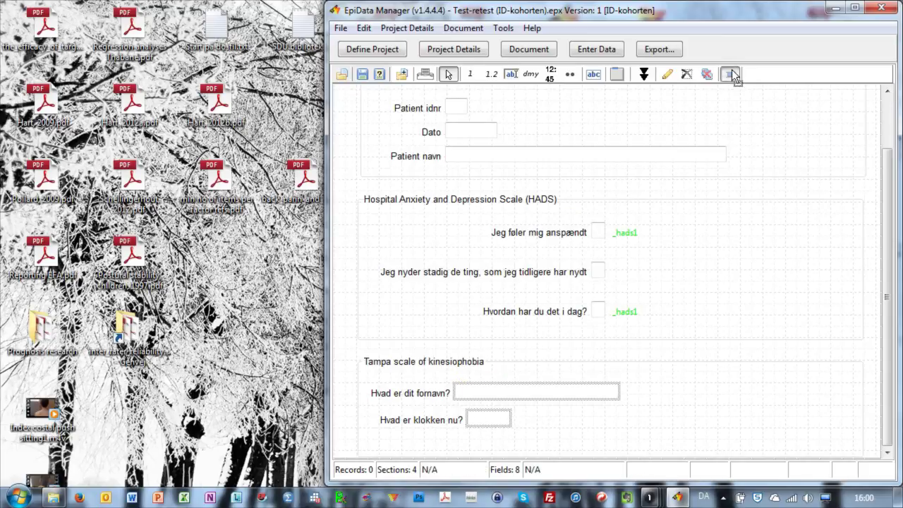
{"action": "left_click", "coordinate": [732, 74]}
{"action": "left_click_drag", "start_coordinate": [376, 81], "coordinate": [302, 93]}
{"action": "left_click", "coordinate": [110, 151]}
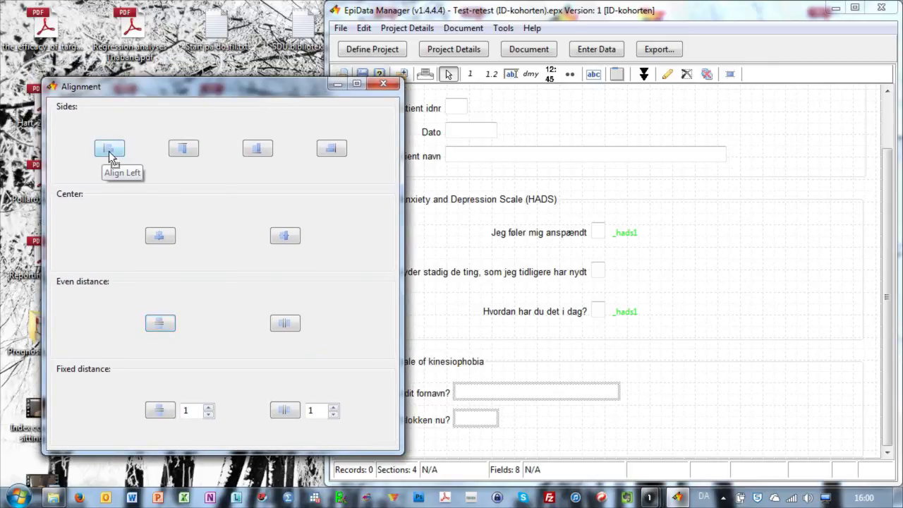
- Place the time field a fixed distance of 25 below the first-name field
{"action": "double_click", "coordinate": [198, 416]}
{"action": "key", "text": "BackSpace"}
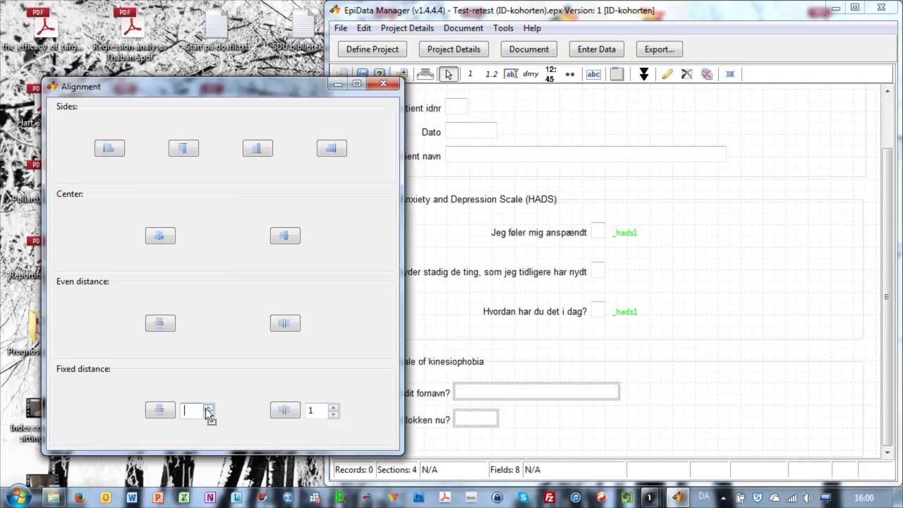
{"action": "type", "text": "25"}
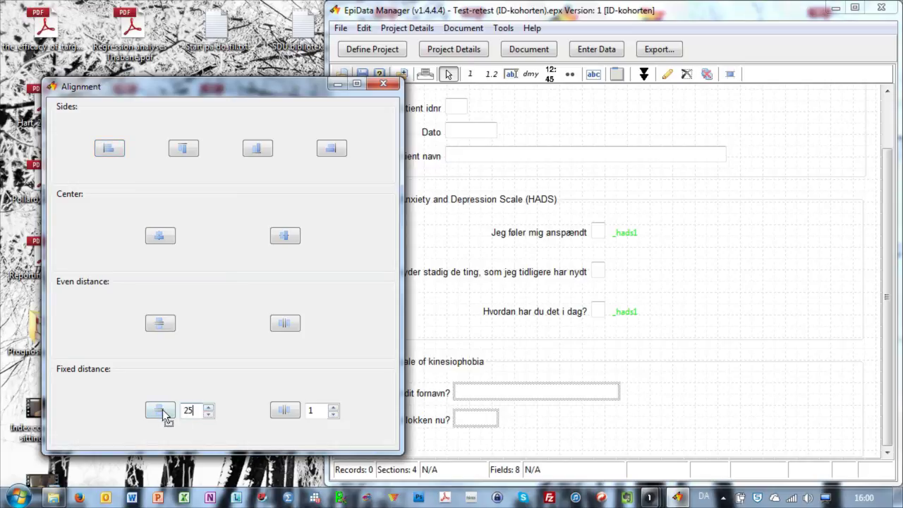
{"action": "left_click", "coordinate": [161, 412]}
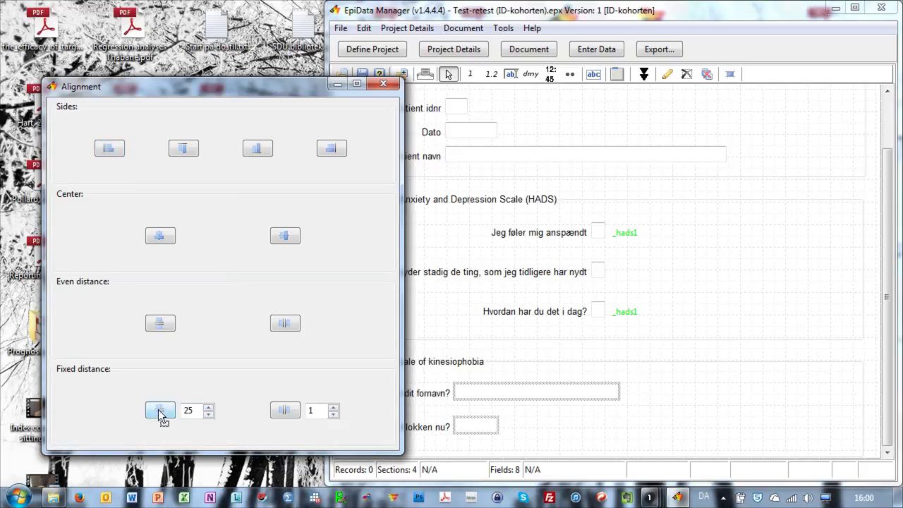
{"action": "left_click", "coordinate": [383, 84]}
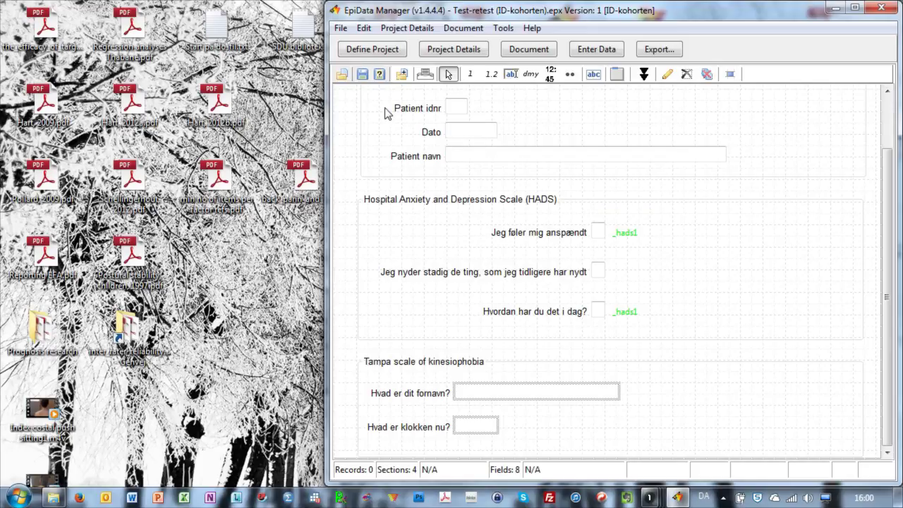
- Save the project and hand it over to EpiData Entry Client, confirming the warning
{"action": "left_click", "coordinate": [362, 75]}
{"action": "left_click", "coordinate": [600, 50]}
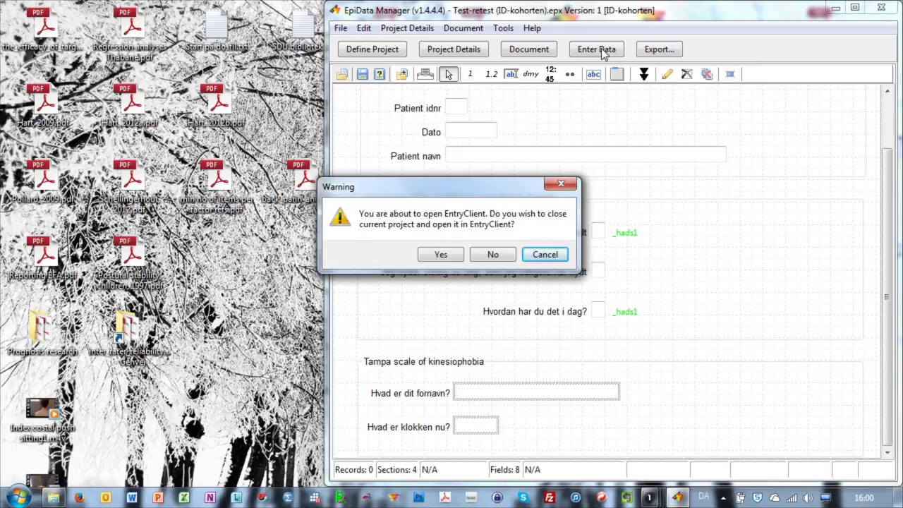
{"action": "left_click", "coordinate": [441, 258]}
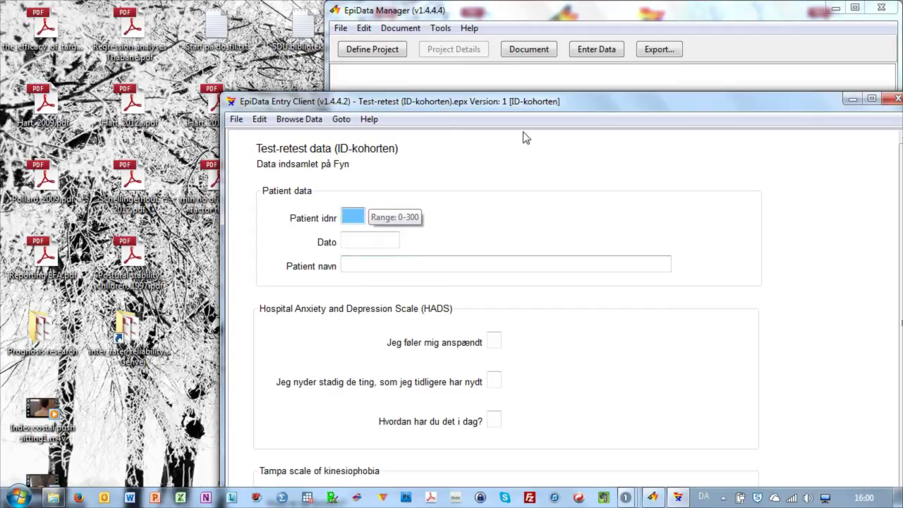
- Enter idnr 1, date 05-06-2003, the patient's name and HADS answer 2 in the first record
{"action": "left_click_drag", "start_coordinate": [629, 98], "coordinate": [510, 28]}
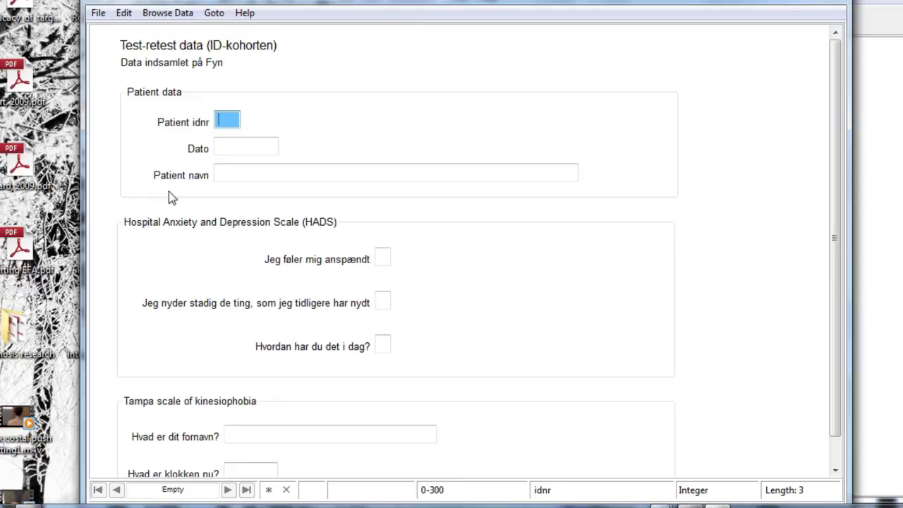
{"action": "type", "text": "1"}
{"action": "key", "text": "Return"}
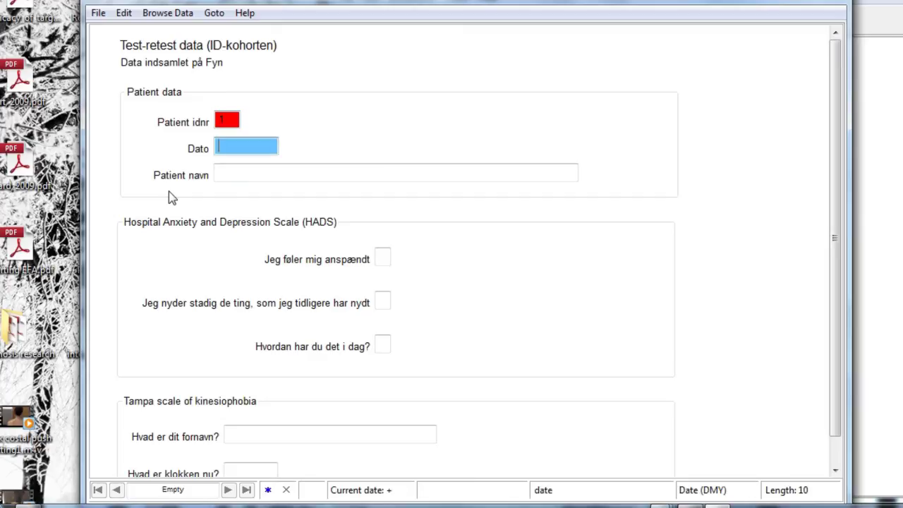
{"action": "type", "text": "05"}
{"action": "type", "text": "-06"}
{"action": "type", "text": "-2003"}
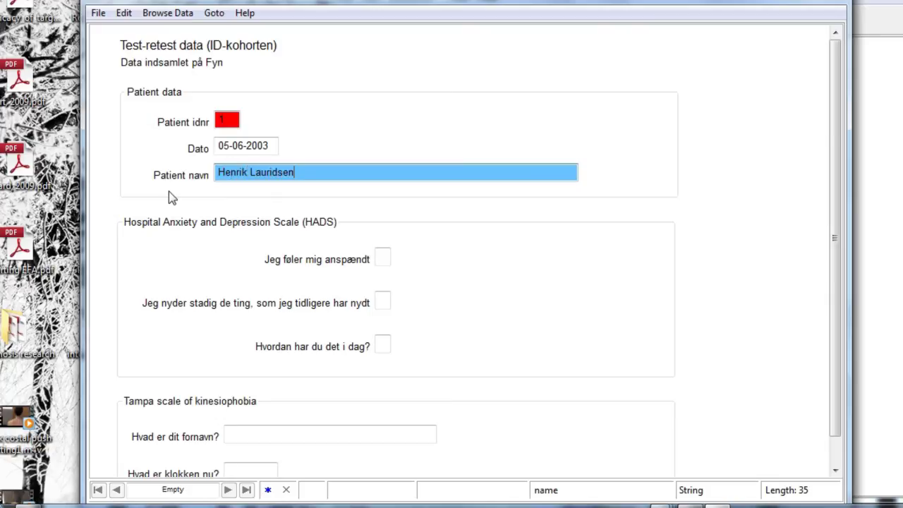
{"action": "key", "text": "Return"}
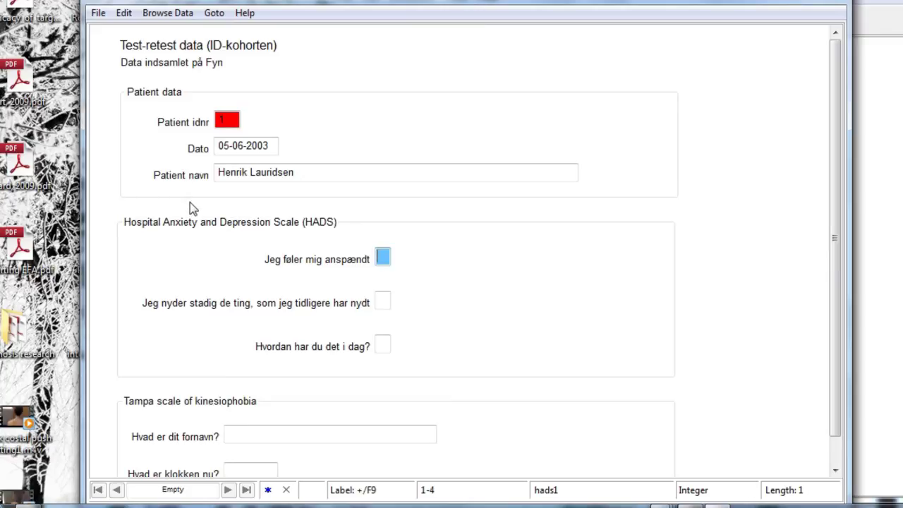
{"action": "type", "text": "2"}
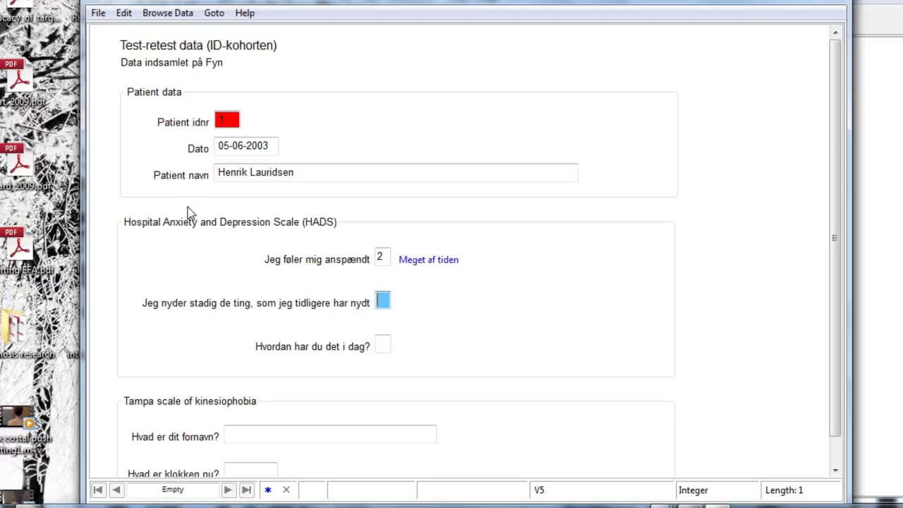
- Enter HADS answers 2 and 1, the patient's first name and time 20:08, then save the record
{"action": "type", "text": "2"}
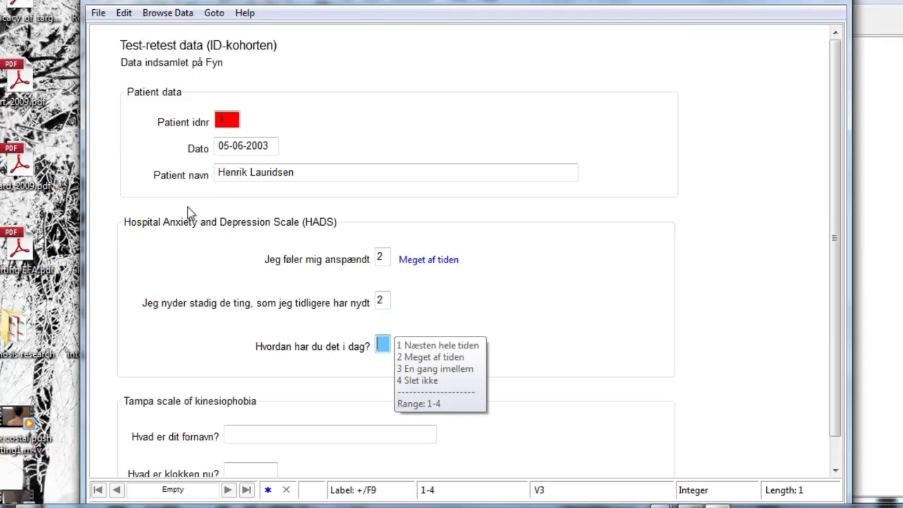
{"action": "type", "text": "1"}
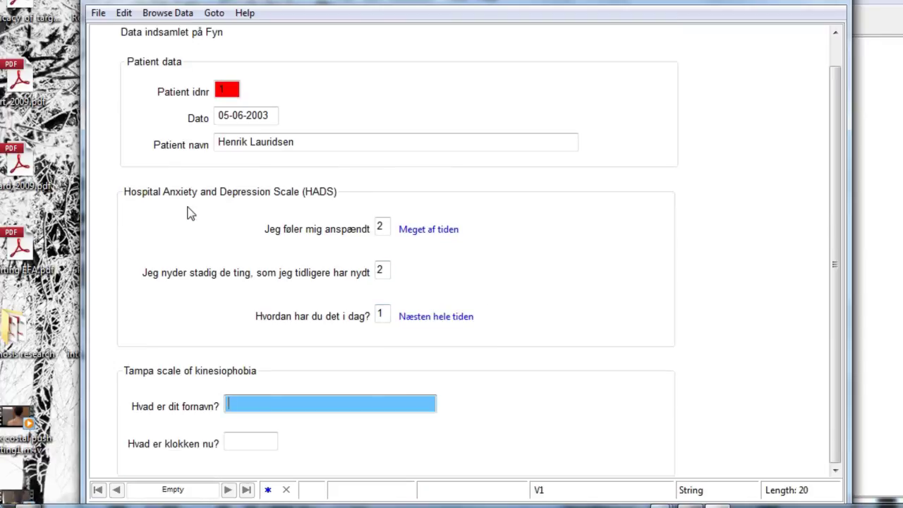
{"action": "type", "text": "Henrik"}
{"action": "key", "text": "Return"}
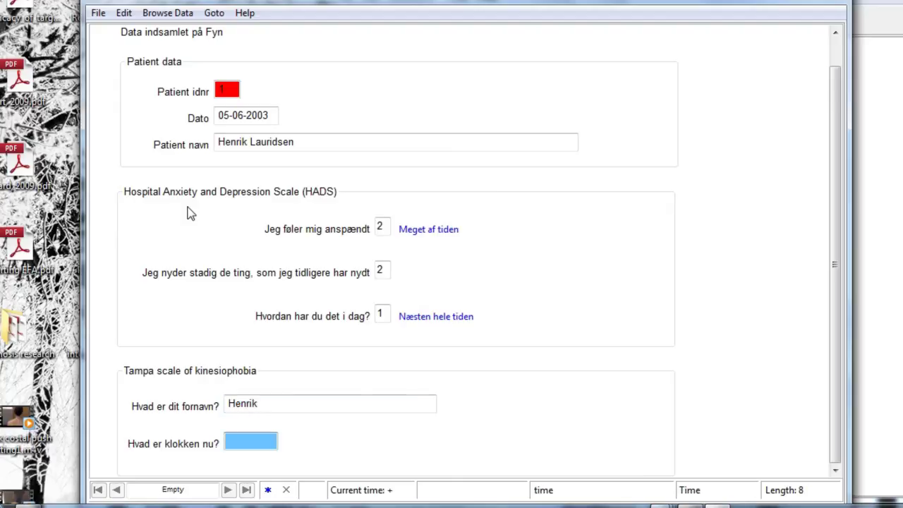
{"action": "type", "text": "20:08"}
{"action": "key", "text": "Return"}
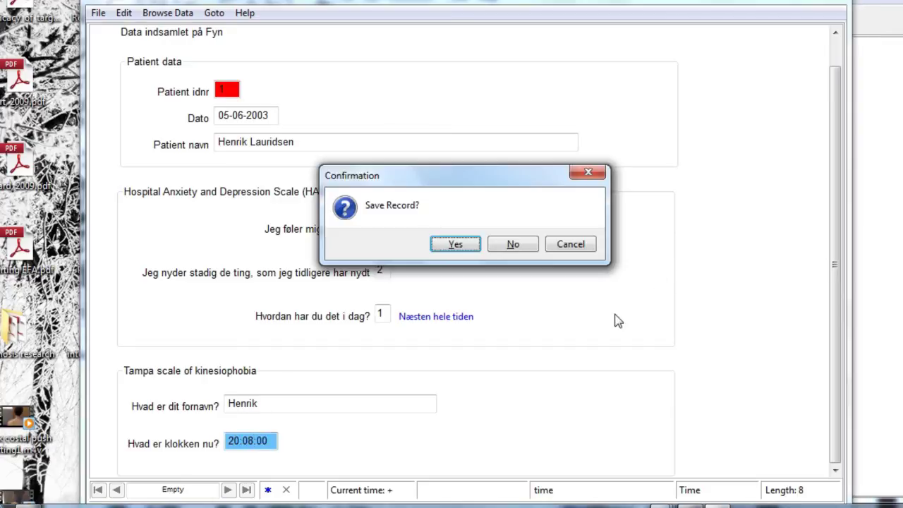
{"action": "left_click", "coordinate": [455, 245]}
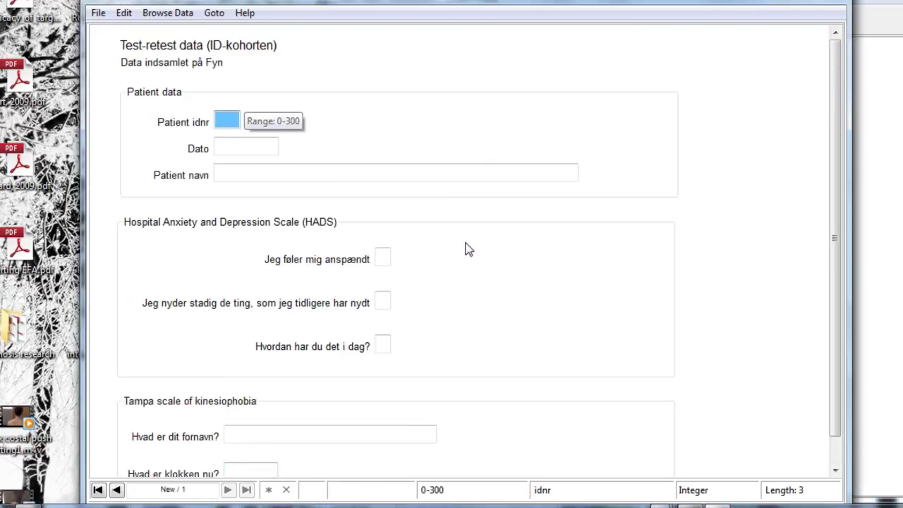